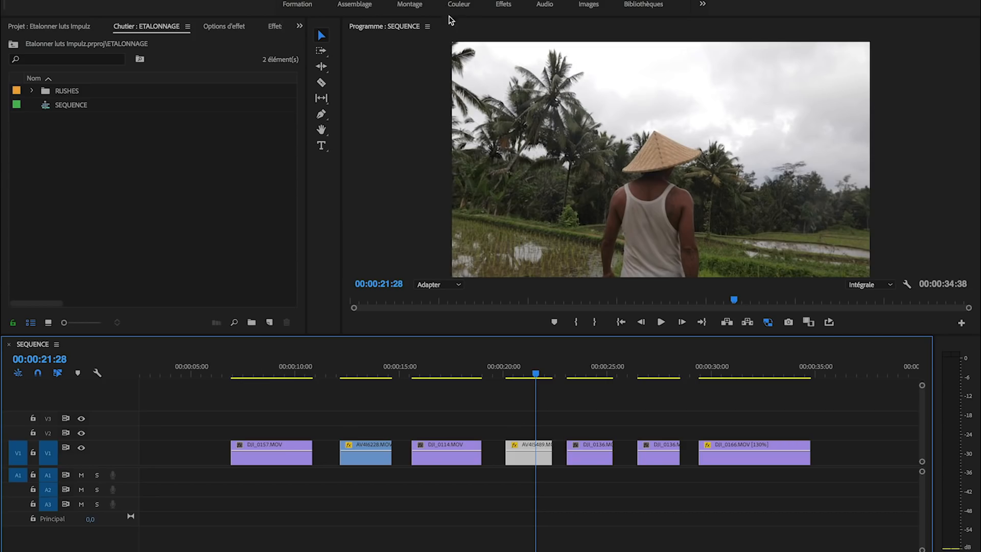
Switch to the Couleur workspace, park the playhead in the gap before DJI_0157.MOV, and keep the Créatif section of Lumetri expanded.
{"action": "left_click", "coordinate": [461, 5]}
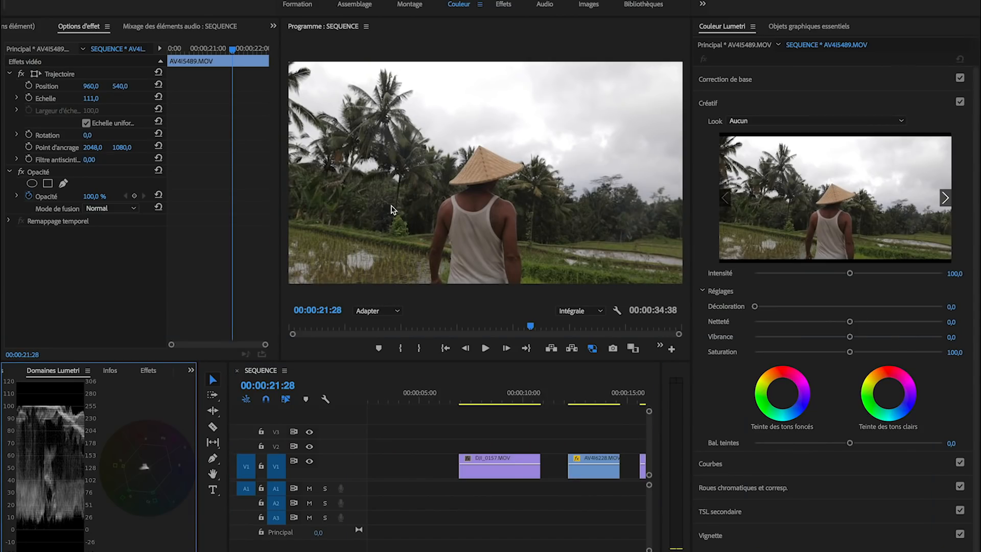
{"action": "left_click", "coordinate": [438, 401]}
{"action": "left_click_drag", "start_coordinate": [440, 402], "coordinate": [446, 402]}
{"action": "left_click", "coordinate": [739, 105]}
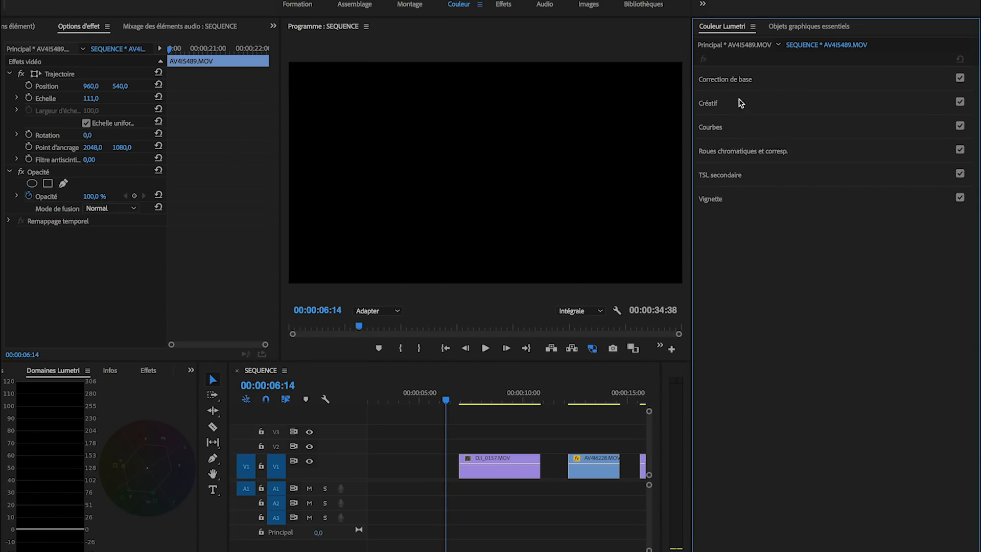
{"action": "left_click", "coordinate": [742, 103]}
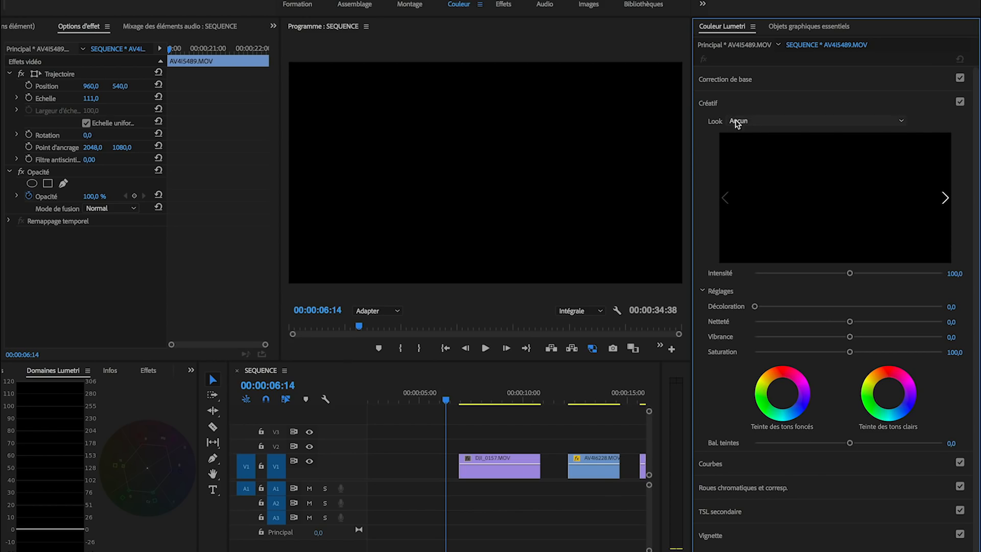
Browse the available creative Looks, especially the IMPULZ entries, and leave the choice on Aucun.
{"action": "left_click", "coordinate": [788, 122]}
{"action": "scroll", "coordinate": [789, 200], "scroll_direction": "down", "scroll_amount": 15}
{"action": "scroll", "coordinate": [789, 199], "scroll_direction": "down", "scroll_amount": 20}
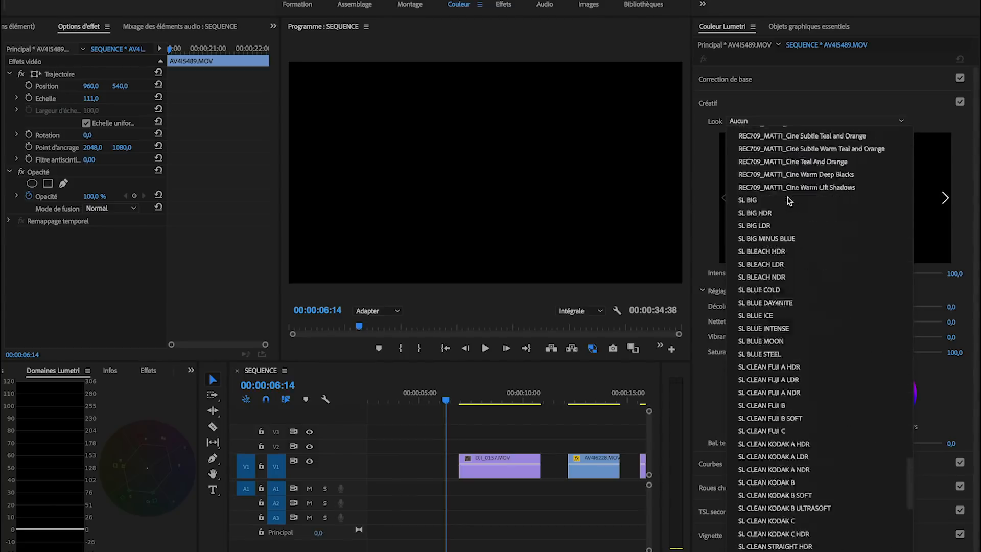
{"action": "scroll", "coordinate": [775, 329], "scroll_direction": "down", "scroll_amount": 6}
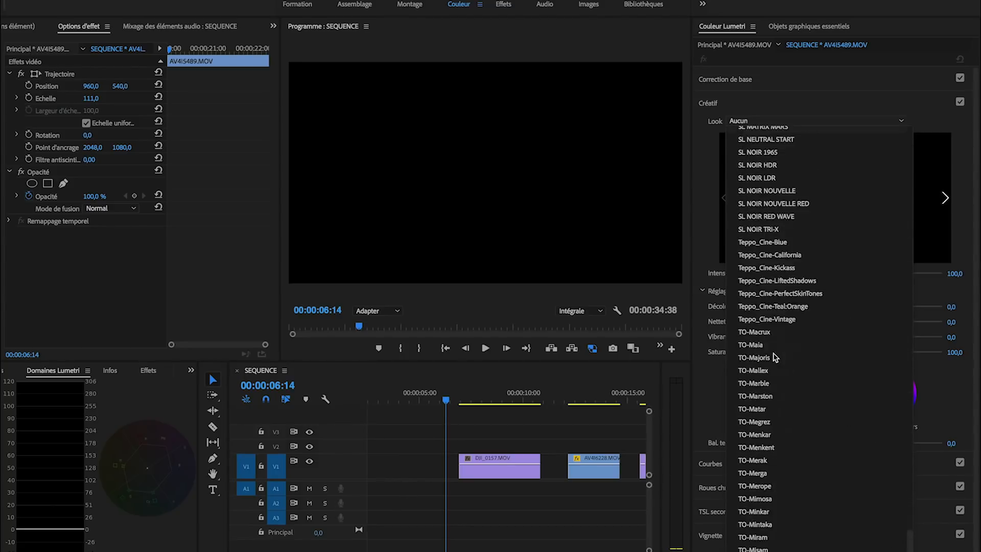
{"action": "scroll", "coordinate": [774, 357], "scroll_direction": "up", "scroll_amount": 15}
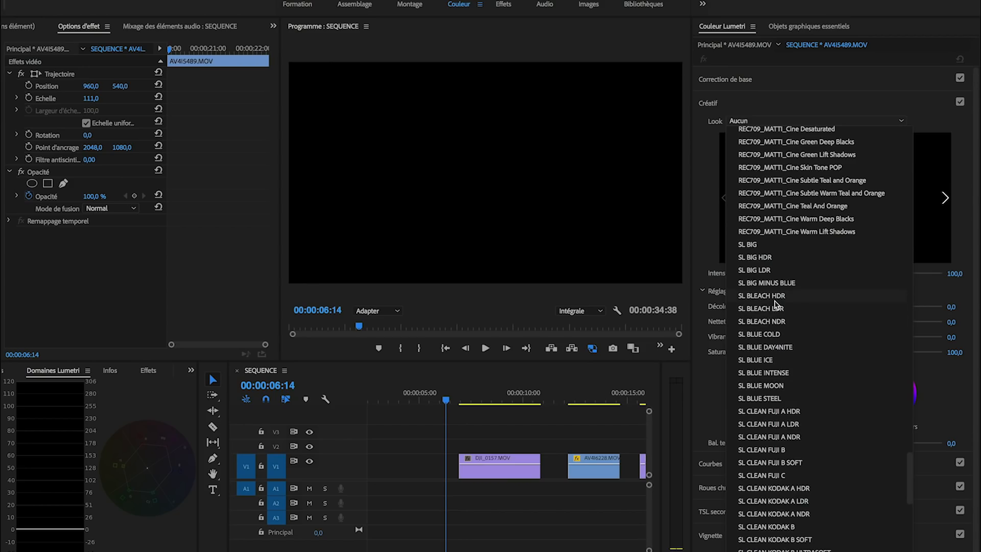
{"action": "scroll", "coordinate": [775, 303], "scroll_direction": "up", "scroll_amount": 2}
{"action": "scroll", "coordinate": [775, 304], "scroll_direction": "up", "scroll_amount": 6}
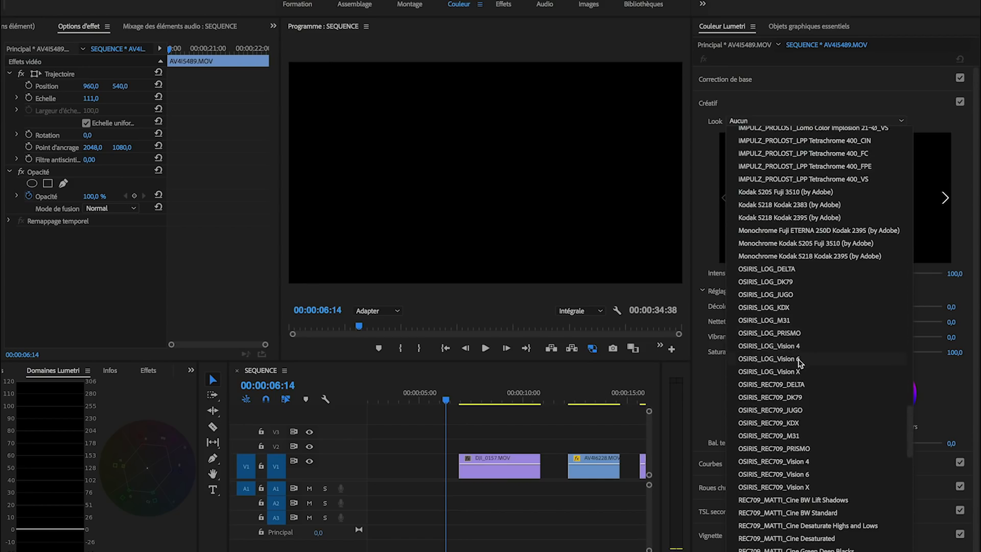
{"action": "scroll", "coordinate": [786, 385], "scroll_direction": "up", "scroll_amount": 8}
{"action": "scroll", "coordinate": [787, 386], "scroll_direction": "up", "scroll_amount": 15}
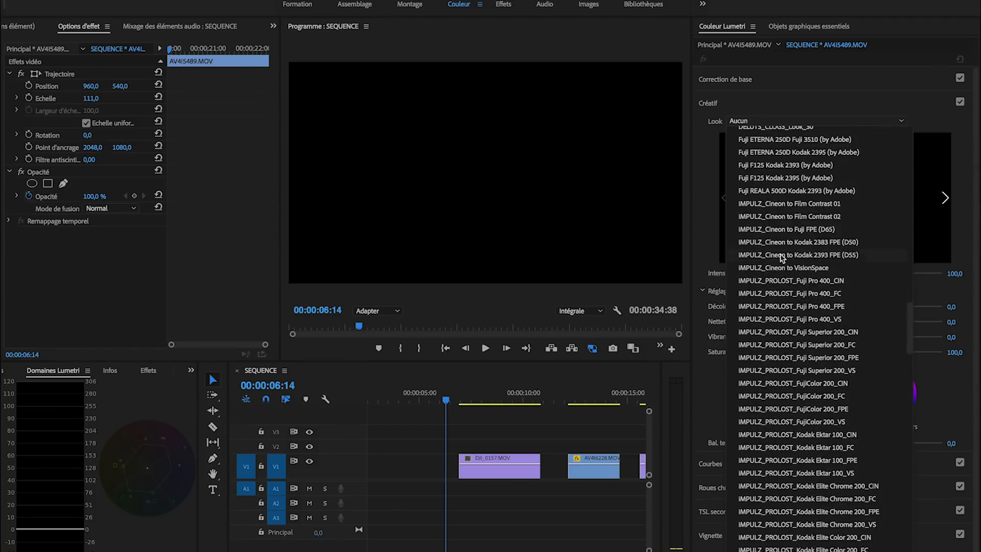
{"action": "scroll", "coordinate": [776, 305], "scroll_direction": "down", "scroll_amount": 15}
{"action": "scroll", "coordinate": [775, 305], "scroll_direction": "down", "scroll_amount": 5}
{"action": "scroll", "coordinate": [775, 305], "scroll_direction": "up", "scroll_amount": 10}
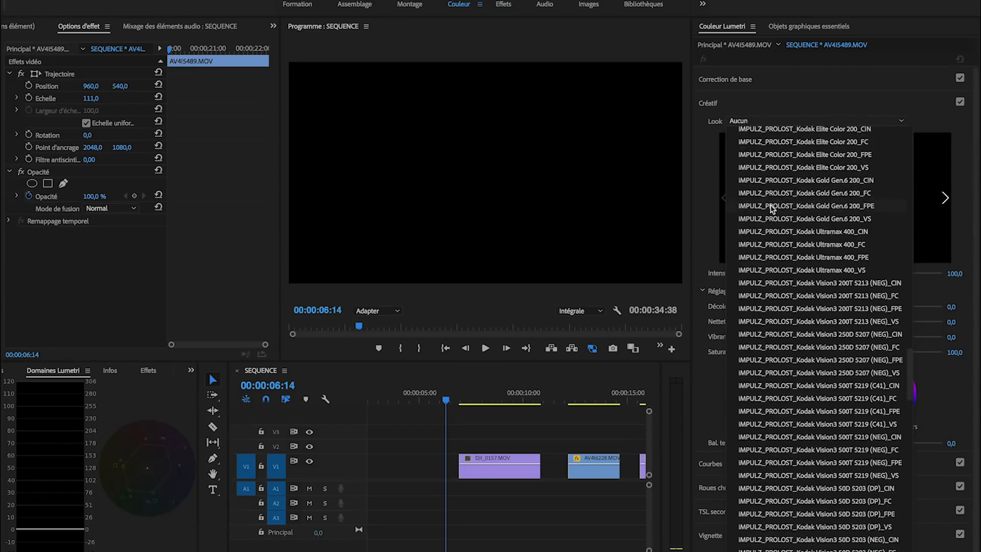
{"action": "scroll", "coordinate": [777, 199], "scroll_direction": "up", "scroll_amount": 10}
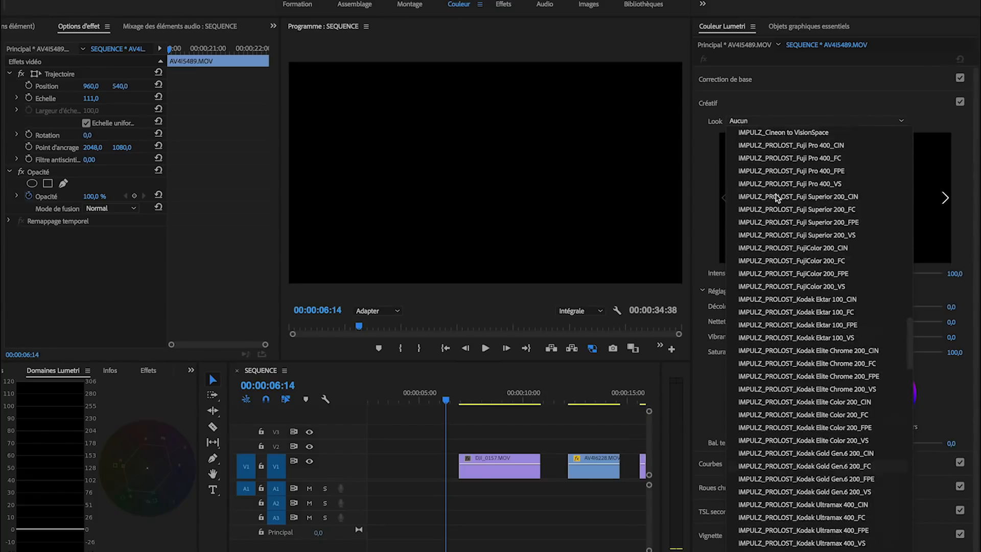
{"action": "left_click", "coordinate": [761, 120]}
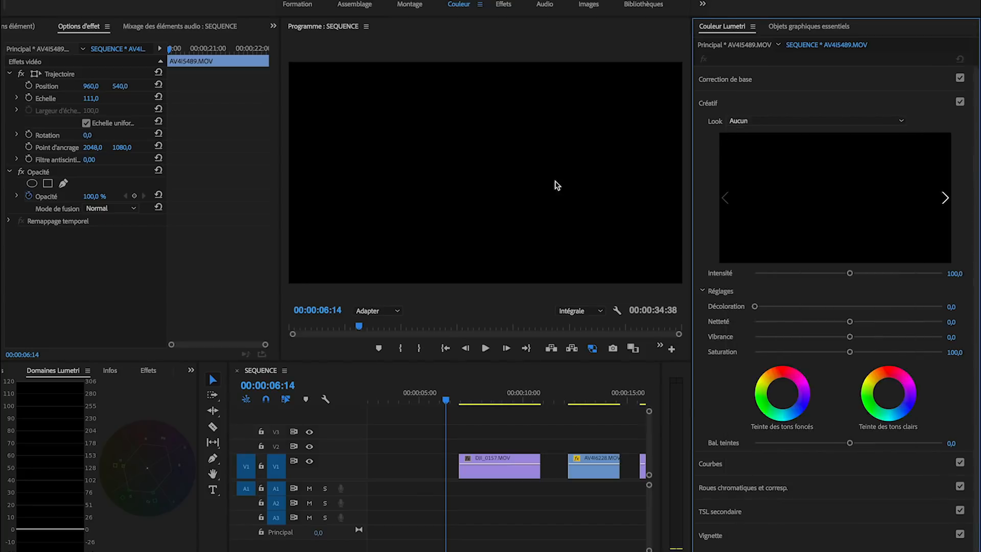
Switch to the Finder's Applications window and show the package contents of the Adobe Premiere Pro CC 2018 application.
{"action": "key", "text": "ctrl+Up"}
{"action": "left_click", "coordinate": [317, 145]}
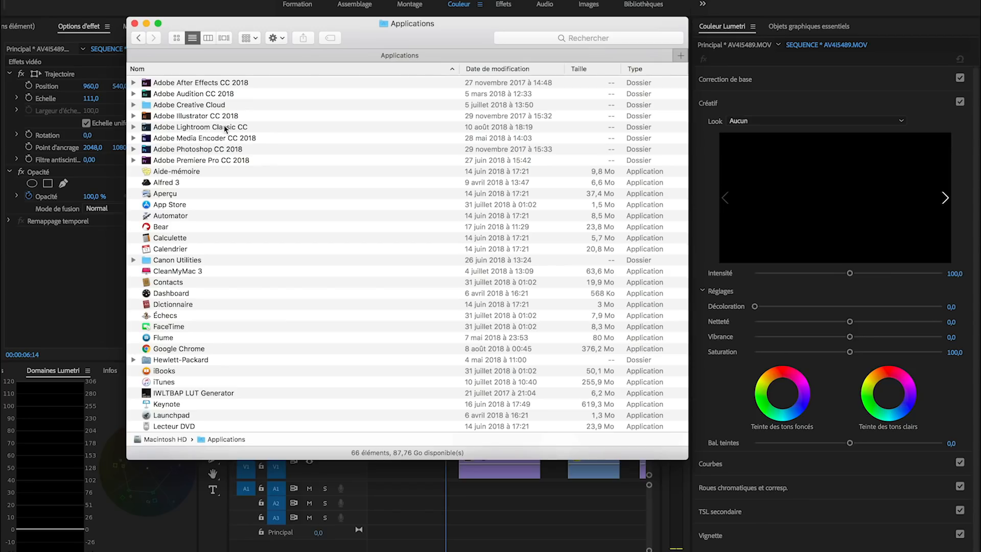
{"action": "left_click", "coordinate": [133, 160]}
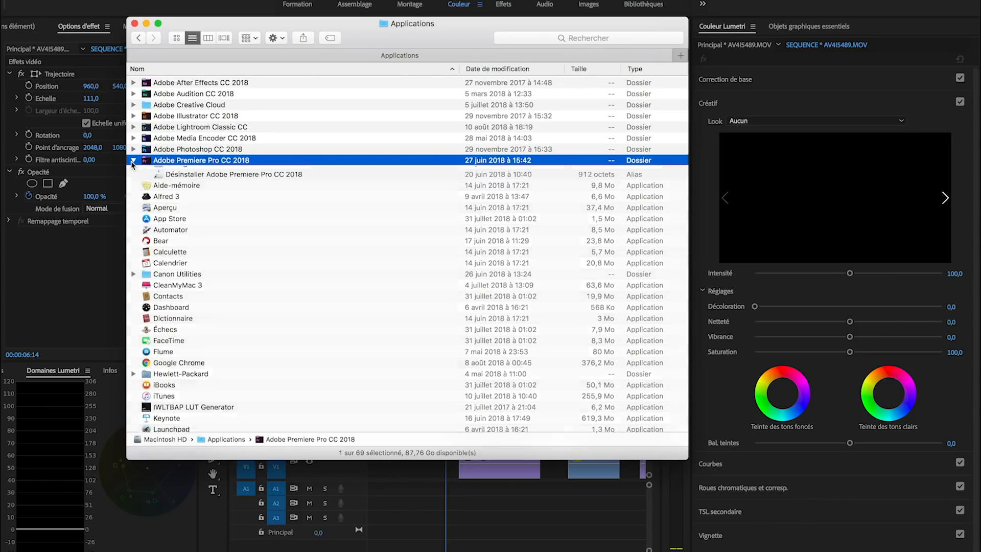
{"action": "left_click", "coordinate": [188, 172]}
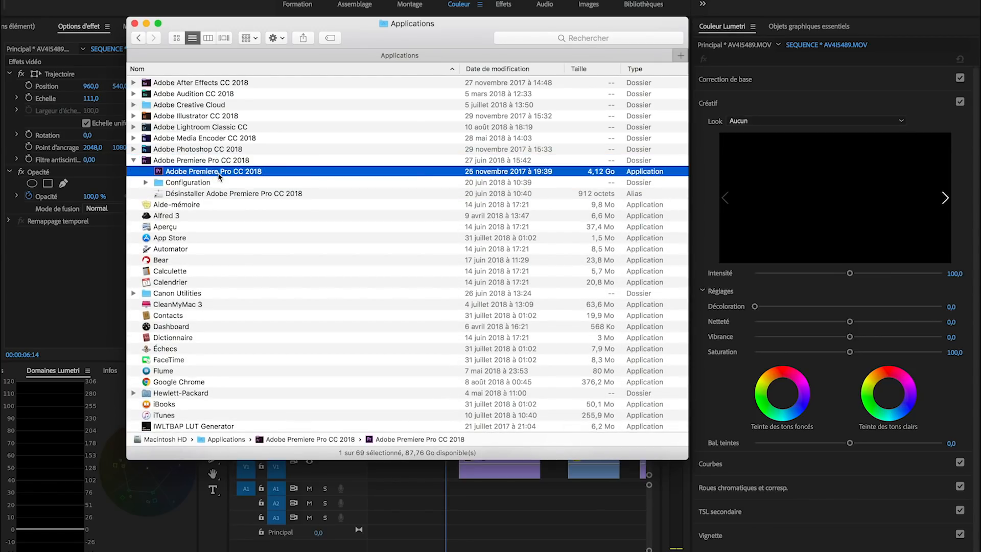
{"action": "right_click", "coordinate": [218, 175]}
{"action": "left_click", "coordinate": [296, 188]}
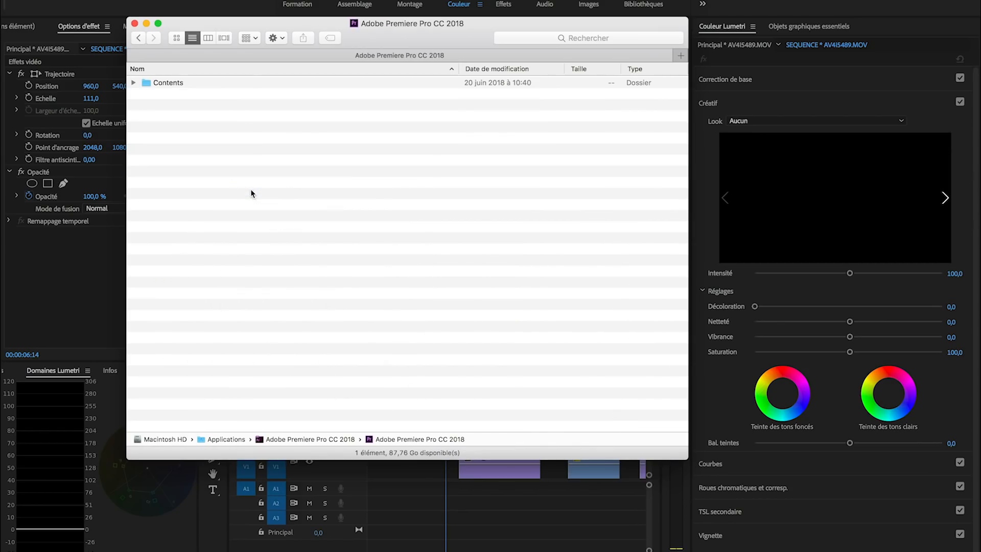
Open Contents, Lumetri, LUTs and the Creative folder, and look through the installed LUT files.
{"action": "double_click", "coordinate": [153, 86]}
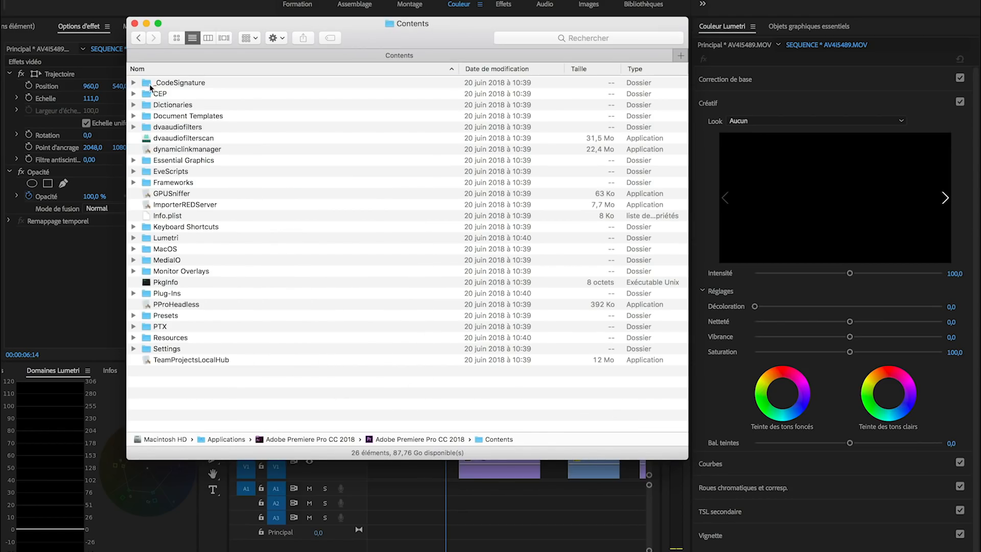
{"action": "left_click", "coordinate": [170, 241]}
{"action": "double_click", "coordinate": [170, 239]}
{"action": "double_click", "coordinate": [169, 150]}
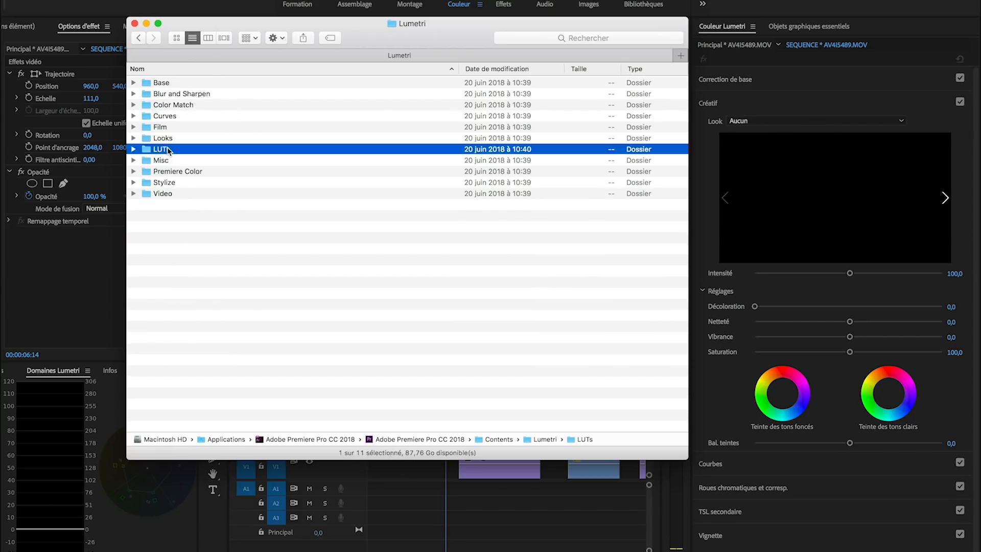
{"action": "double_click", "coordinate": [175, 84]}
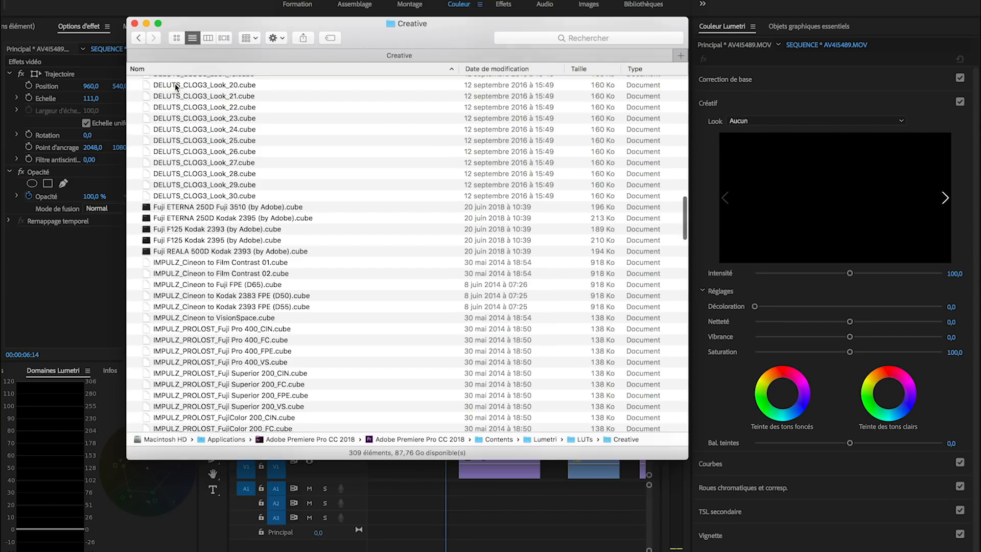
{"action": "scroll", "coordinate": [200, 262], "scroll_direction": "up", "scroll_amount": 15}
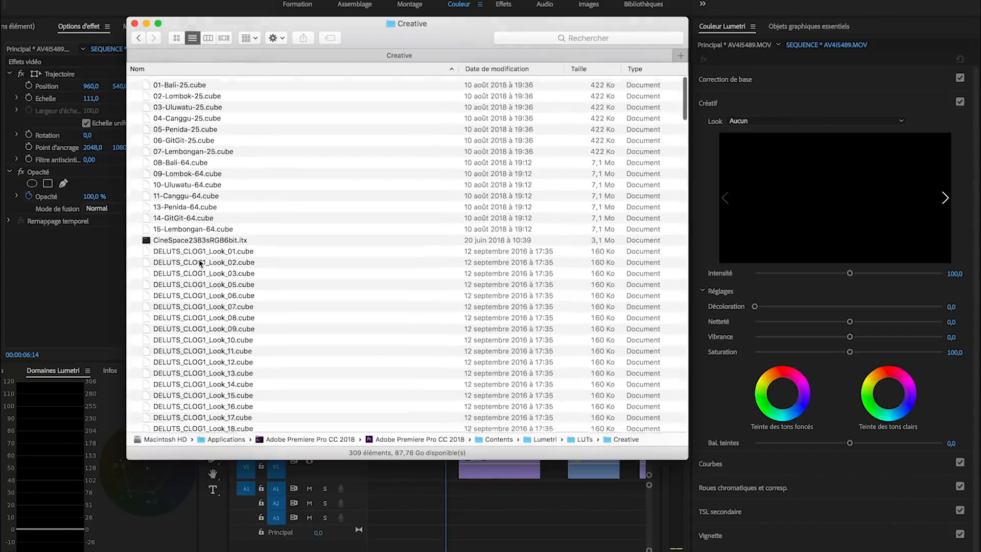
{"action": "scroll", "coordinate": [200, 262], "scroll_direction": "down", "scroll_amount": 20}
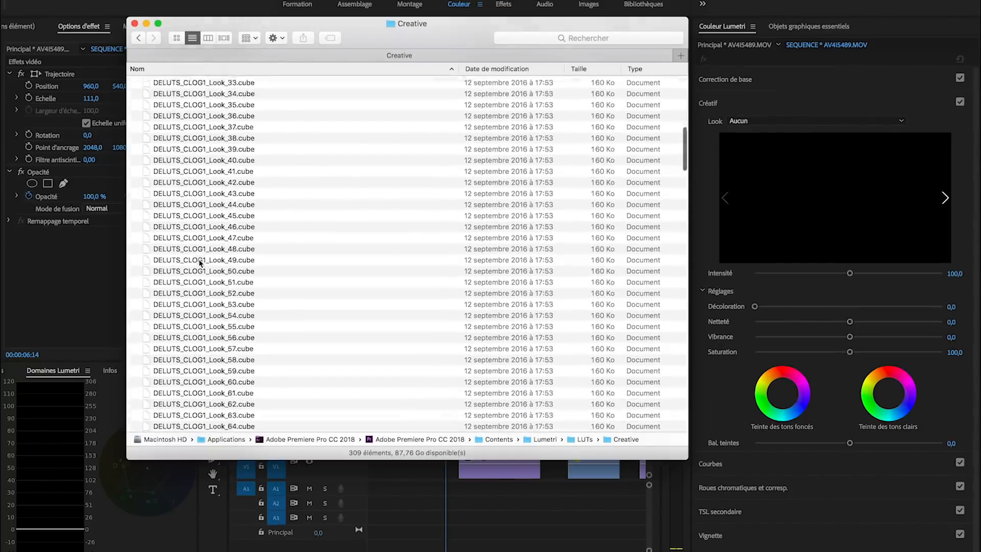
{"action": "scroll", "coordinate": [199, 262], "scroll_direction": "down", "scroll_amount": 12}
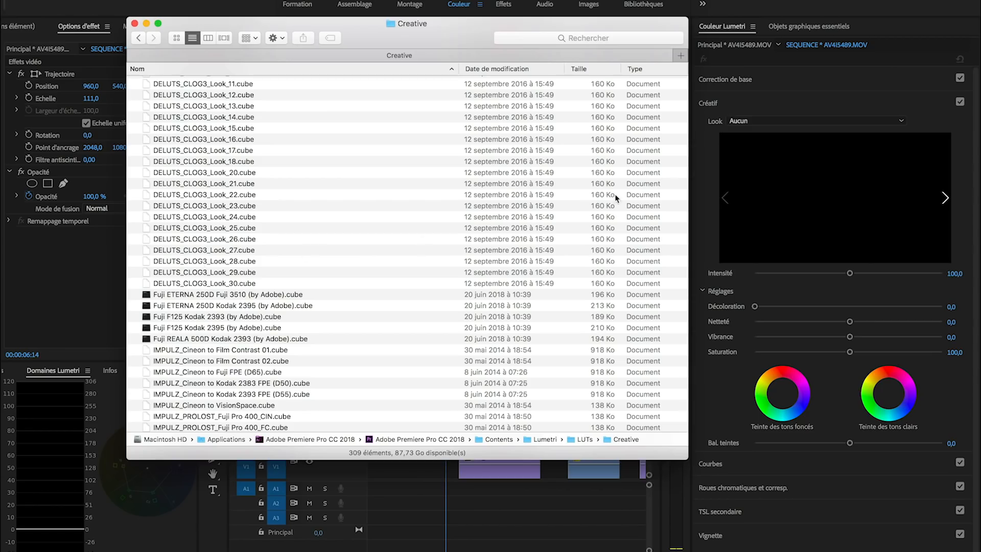
Return to Premiere Pro and select the DJI_0157.MOV clip, with the playhead at 00:00:06:07.
{"action": "left_click", "coordinate": [713, 123]}
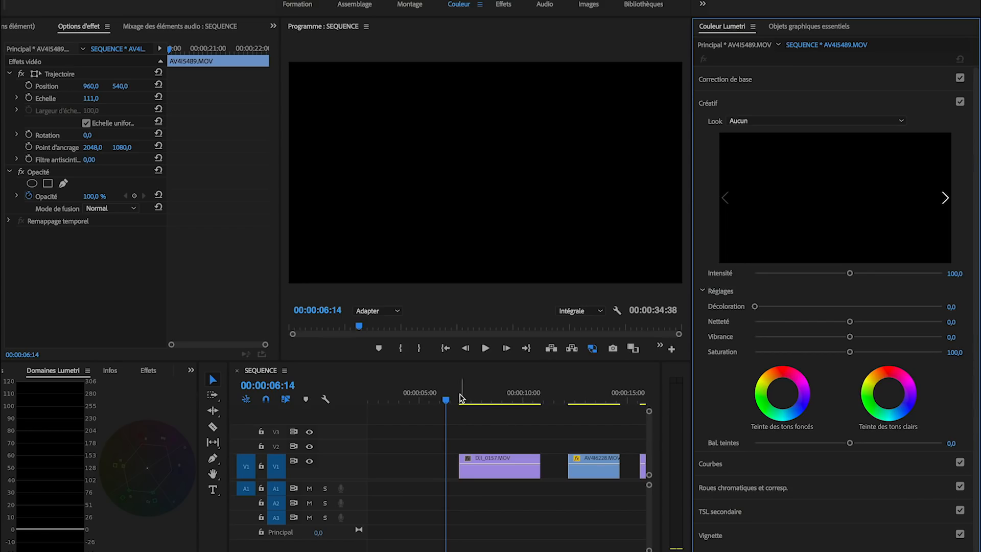
{"action": "left_click_drag", "start_coordinate": [449, 399], "coordinate": [492, 400]}
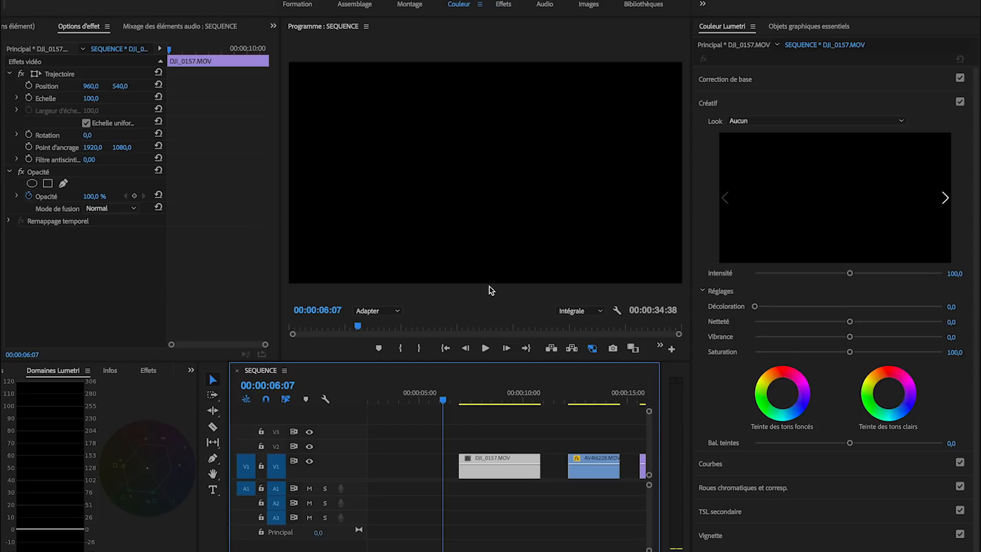
Switch to the Finder's Bureau window and open ImpulZ Ultimate and its ImpulZ Ultimate for Vision Color subfolder.
{"action": "key", "text": "ctrl+Up"}
{"action": "left_click", "coordinate": [727, 155]}
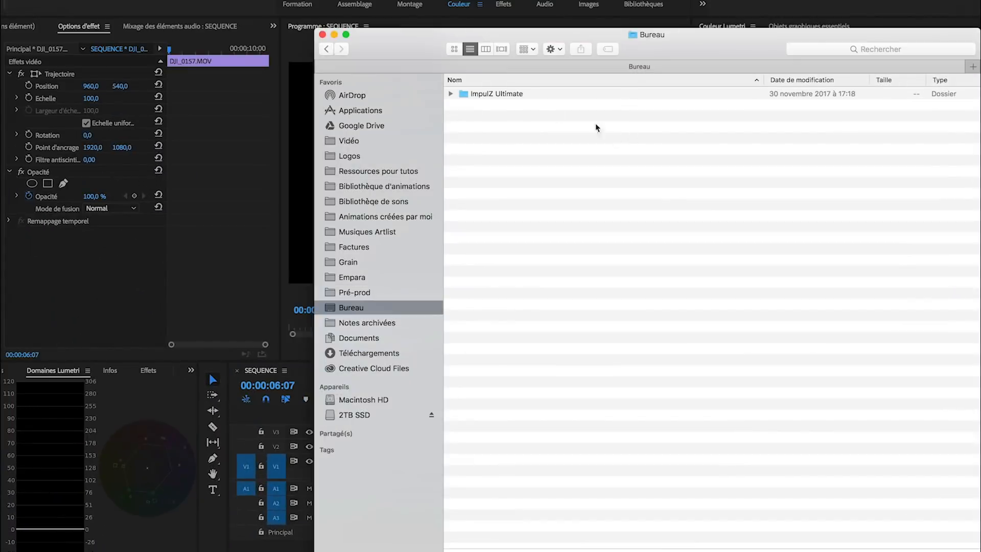
{"action": "left_click_drag", "start_coordinate": [428, 54], "coordinate": [338, 39]}
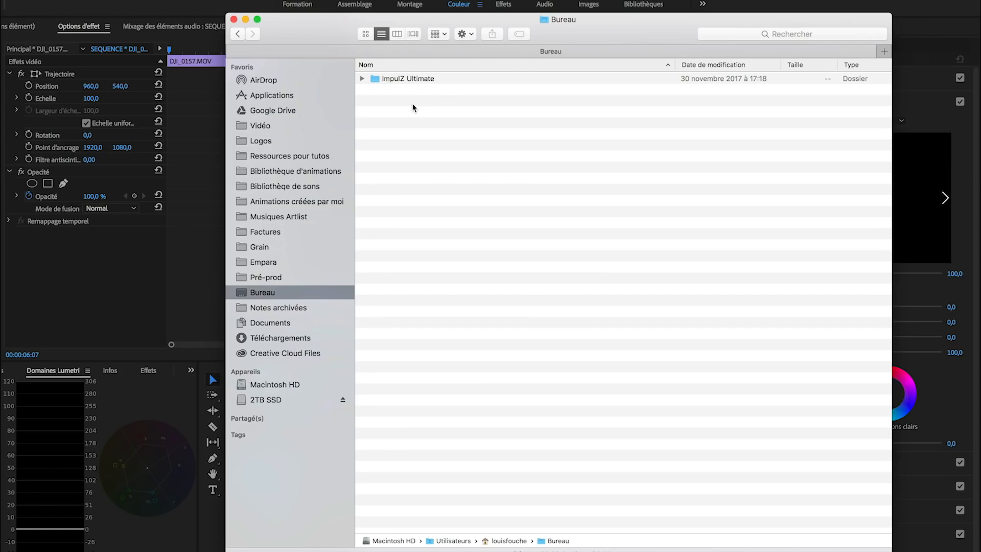
{"action": "double_click", "coordinate": [385, 80]}
{"action": "double_click", "coordinate": [385, 81]}
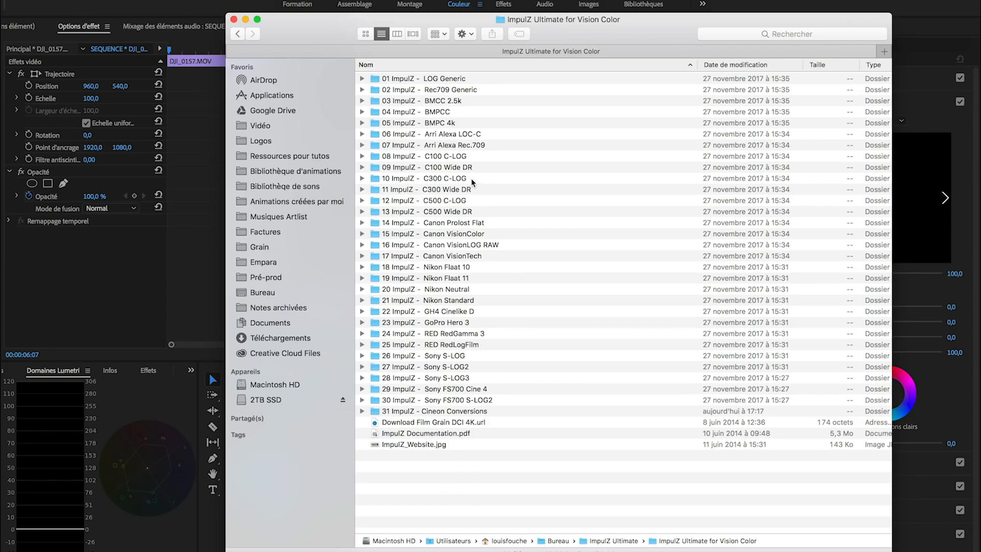
Compare the 10 ImpulZ - C300 C-LOG and 11 ImpulZ - C300 Wide DR camera profile folders.
{"action": "left_click", "coordinate": [451, 180]}
{"action": "left_click", "coordinate": [448, 190]}
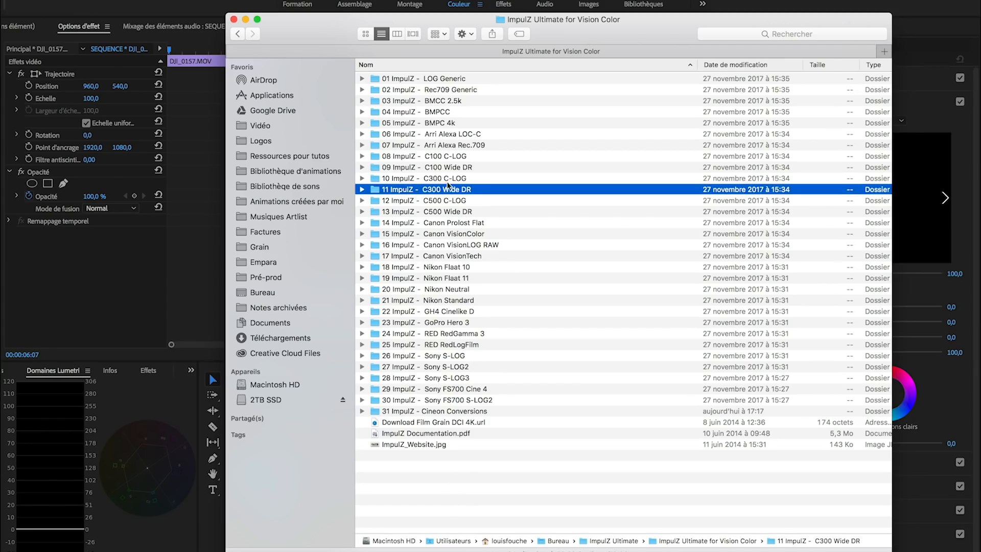
{"action": "left_click", "coordinate": [443, 180]}
{"action": "left_click", "coordinate": [443, 189]}
{"action": "left_click", "coordinate": [452, 180]}
{"action": "left_click", "coordinate": [453, 191]}
Expand the 22 ImpulZ - GH4 Cinelike D folder and look over its film-stock .cube files.
{"action": "left_click", "coordinate": [441, 313]}
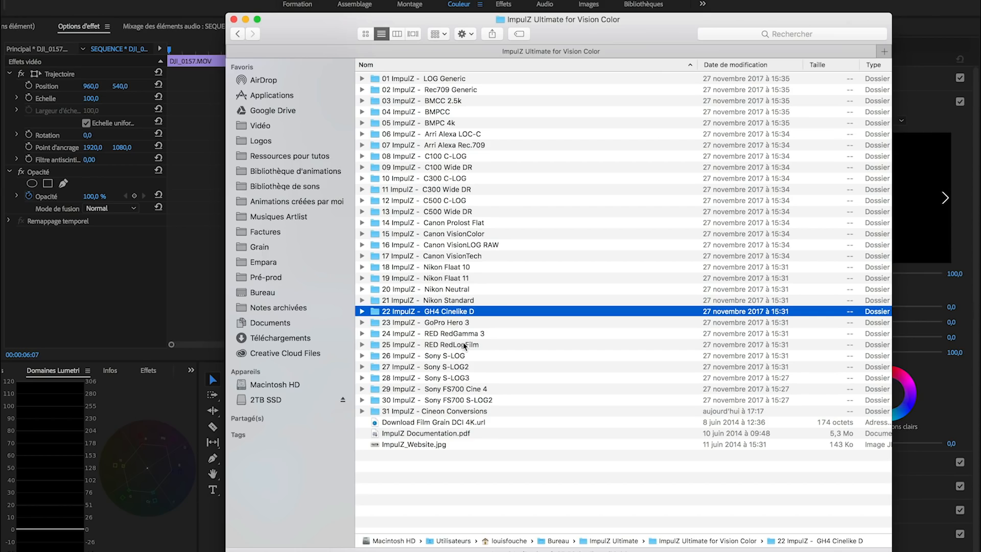
{"action": "left_click", "coordinate": [362, 311]}
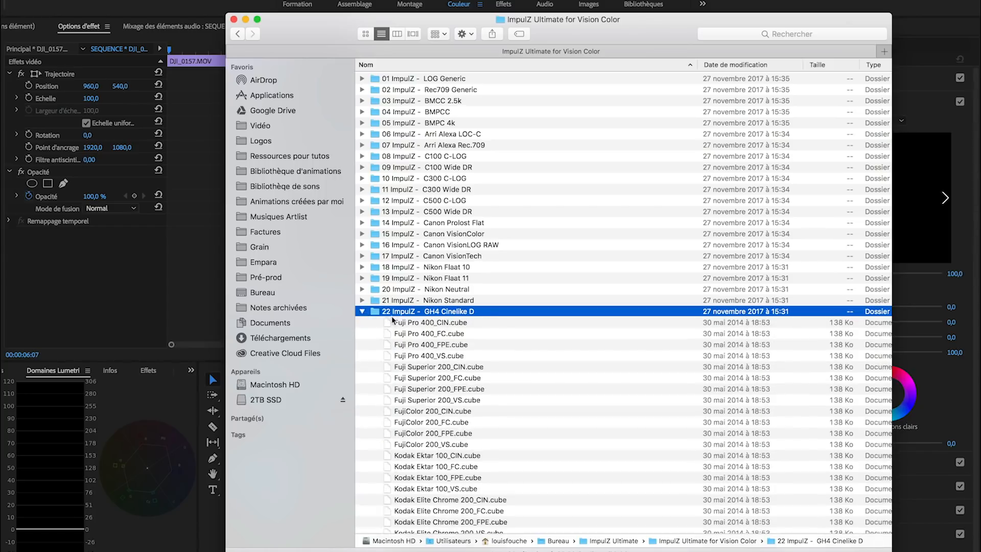
{"action": "scroll", "coordinate": [446, 310], "scroll_direction": "down", "scroll_amount": 3}
{"action": "scroll", "coordinate": [456, 292], "scroll_direction": "down", "scroll_amount": 3}
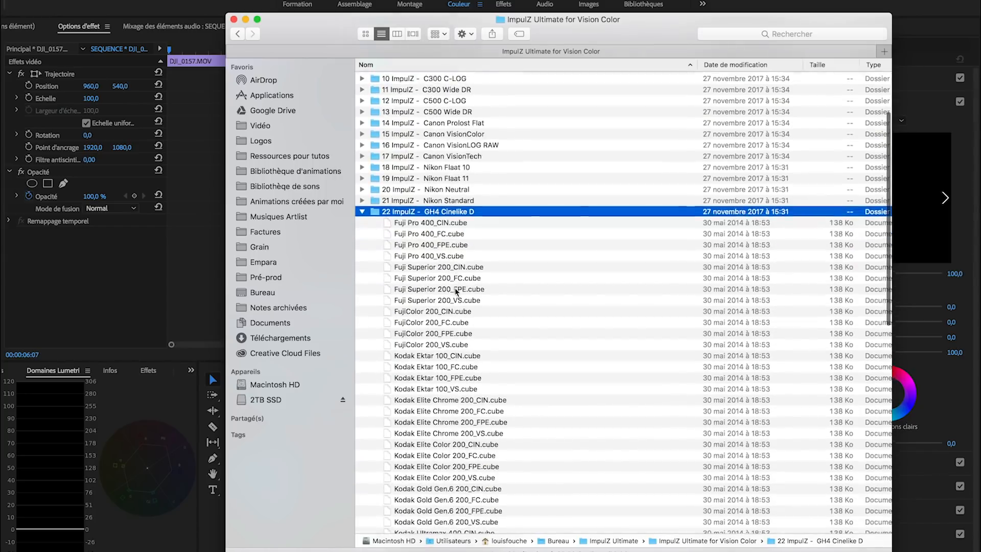
Examine the CIN, FC, FPE and VS variants of the Fuji Pro 400 and Fuji Superior 200 LUTs as selected groups.
{"action": "key", "text": "Down"}
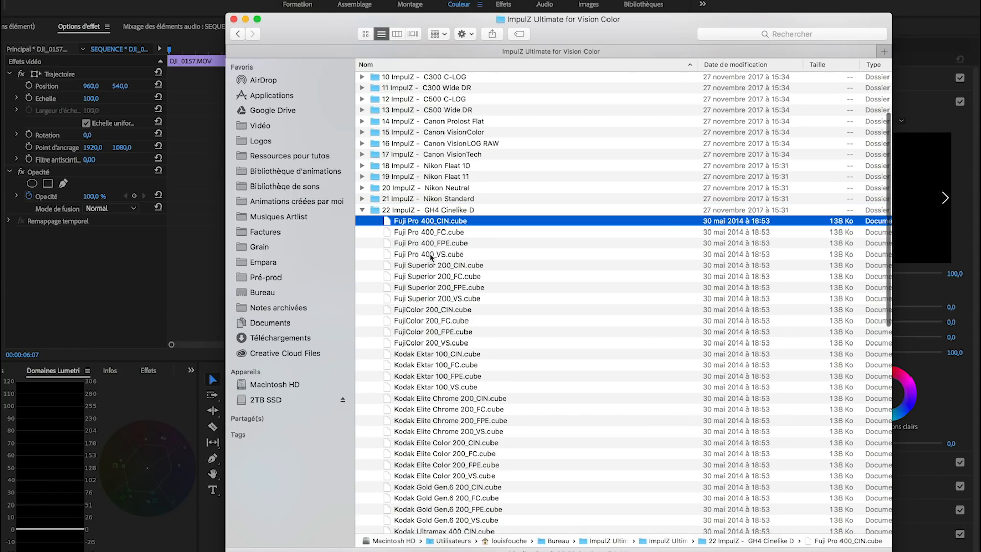
{"action": "left_click", "coordinate": [432, 255], "text": "shift"}
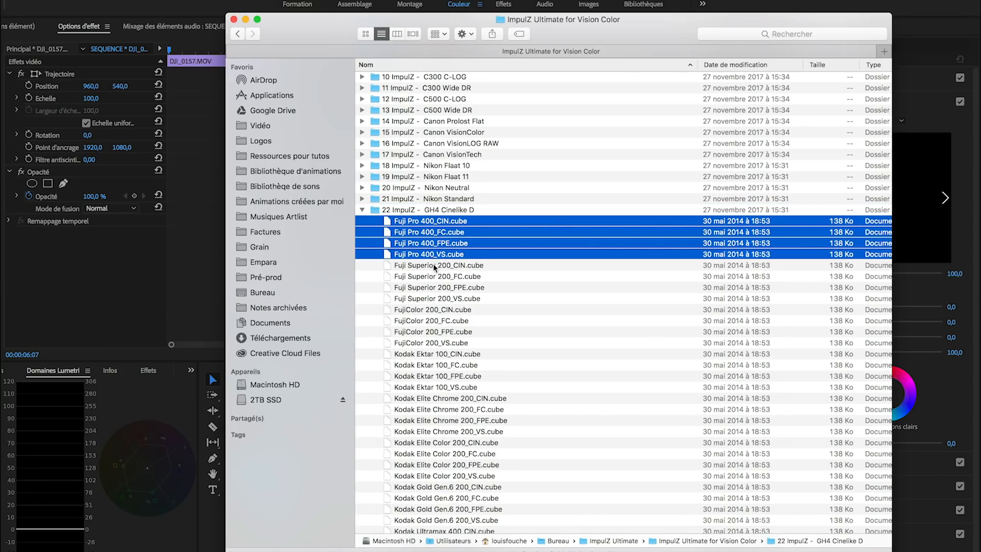
{"action": "left_click", "coordinate": [434, 265]}
{"action": "left_click", "coordinate": [431, 302], "text": "shift"}
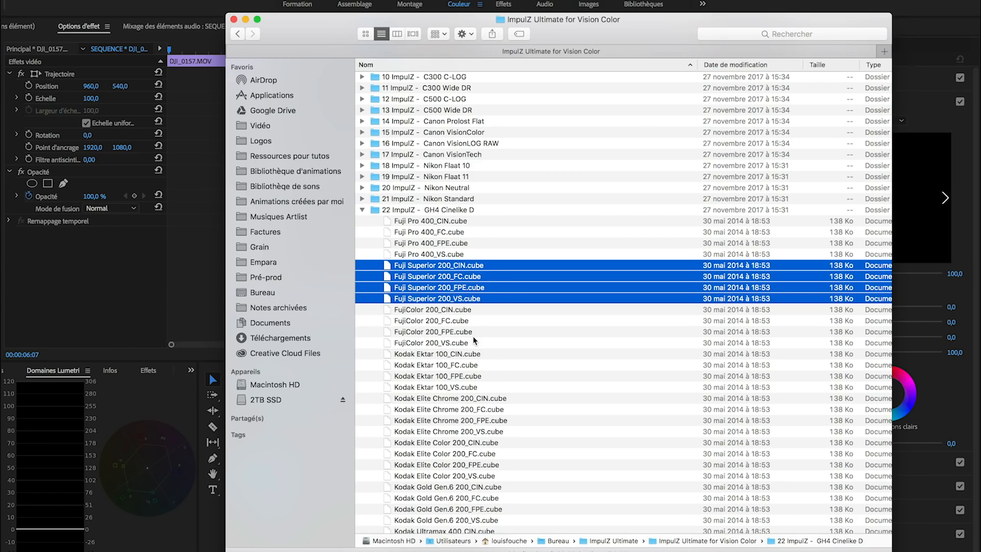
{"action": "left_click", "coordinate": [448, 199]}
{"action": "left_click", "coordinate": [446, 210]}
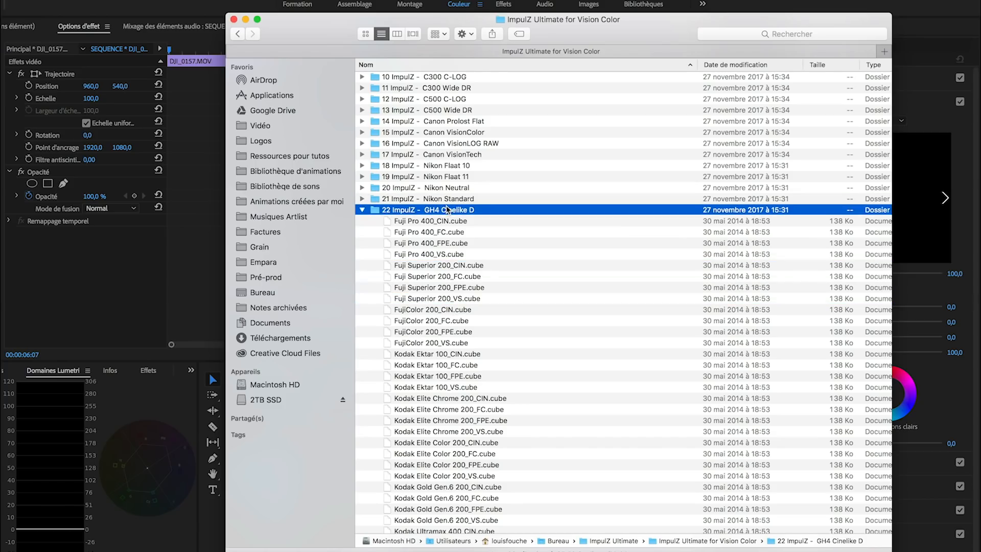
{"action": "left_click", "coordinate": [444, 221]}
{"action": "left_click", "coordinate": [446, 255], "text": "shift"}
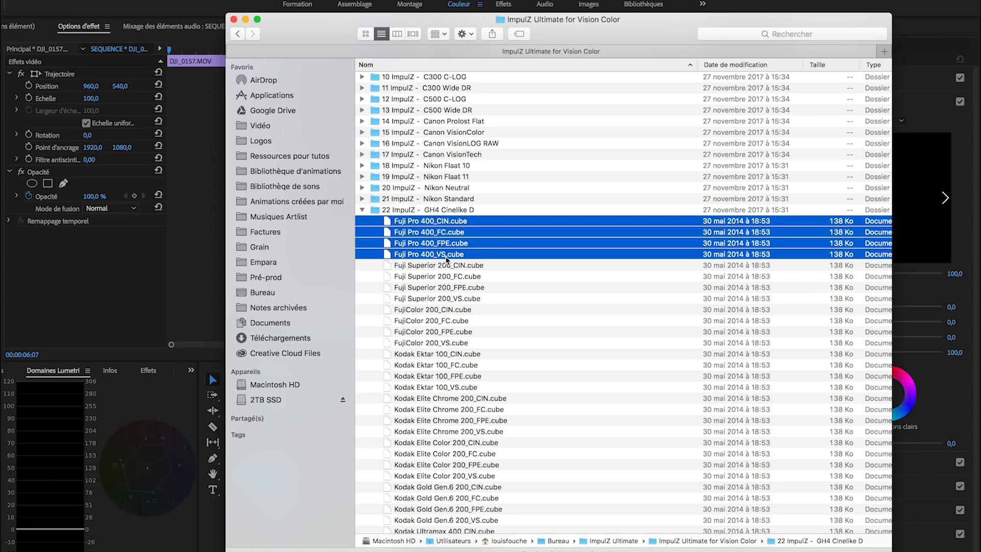
Examine the VS, FPE, FC and CIN versions of the Fuji Pro 400 LUT one at a time.
{"action": "left_click", "coordinate": [459, 266]}
{"action": "left_click", "coordinate": [444, 254]}
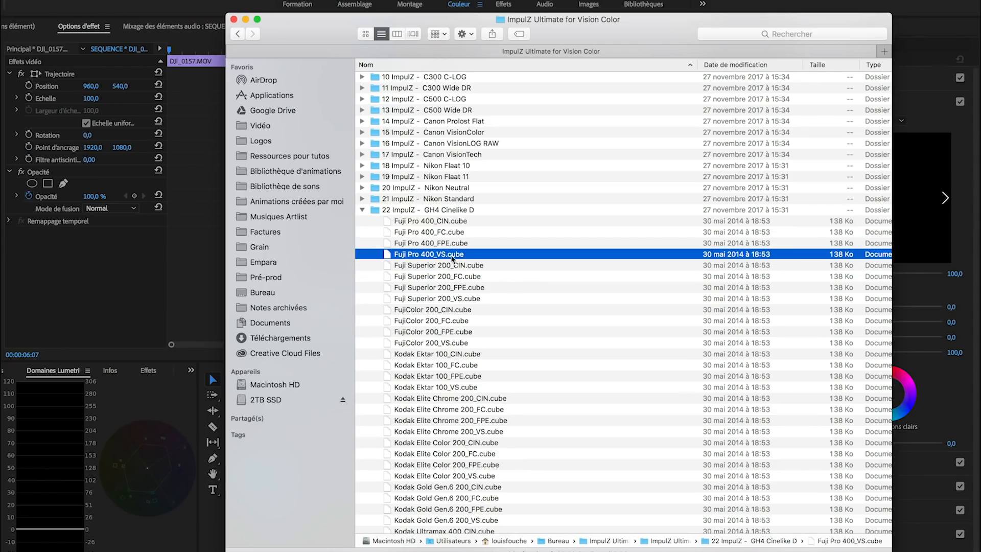
{"action": "left_click", "coordinate": [457, 244]}
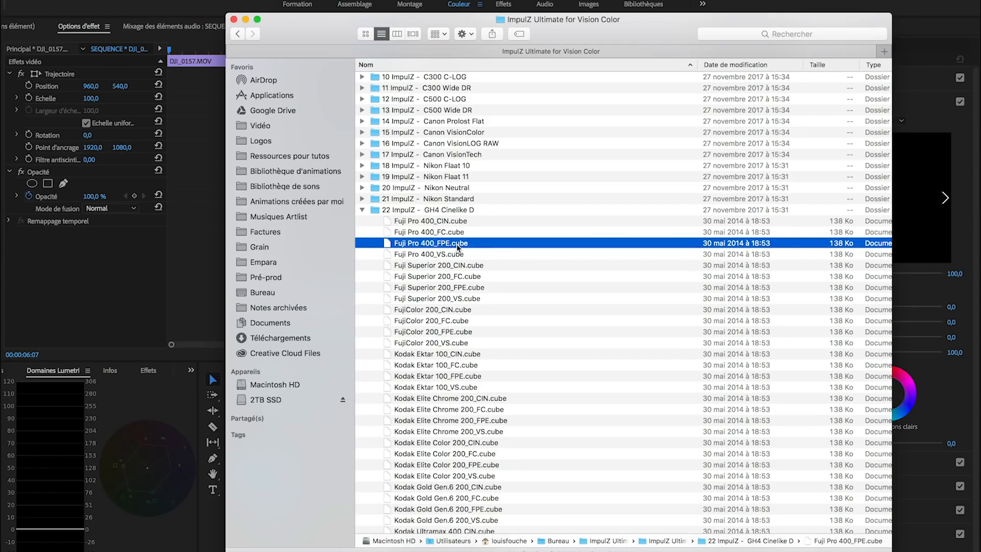
{"action": "left_click", "coordinate": [487, 235]}
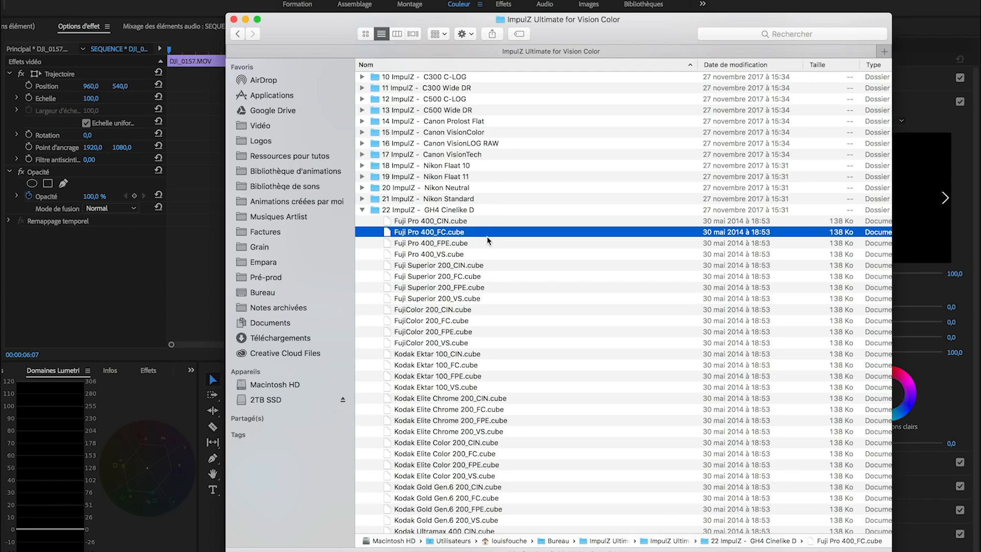
{"action": "left_click", "coordinate": [458, 221]}
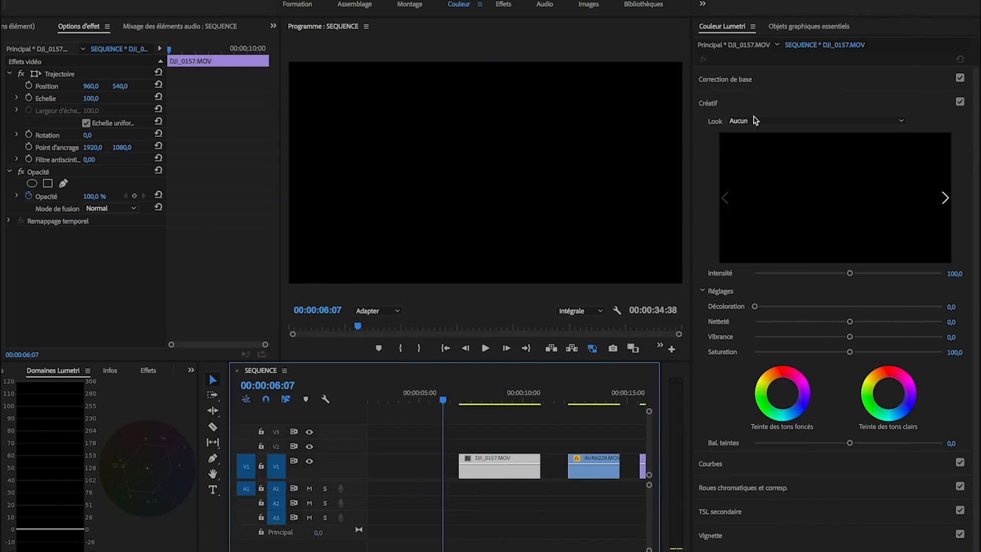
Return to the sequence, park the playhead at 00:00:08:12 on DJI_0157.MOV and look through the available creative looks.
{"action": "left_click", "coordinate": [478, 400]}
{"action": "mouse_move", "coordinate": [480, 402]}
{"action": "left_mouse_down"}
{"action": "mouse_move", "coordinate": [515, 396]}
{"action": "mouse_move", "coordinate": [486, 401]}
{"action": "left_mouse_up"}
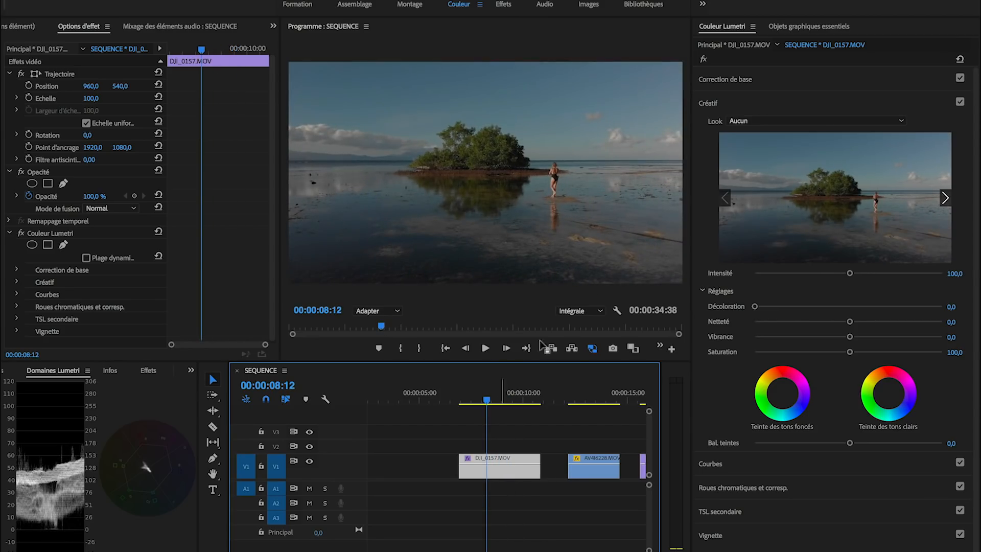
{"action": "left_click", "coordinate": [780, 122]}
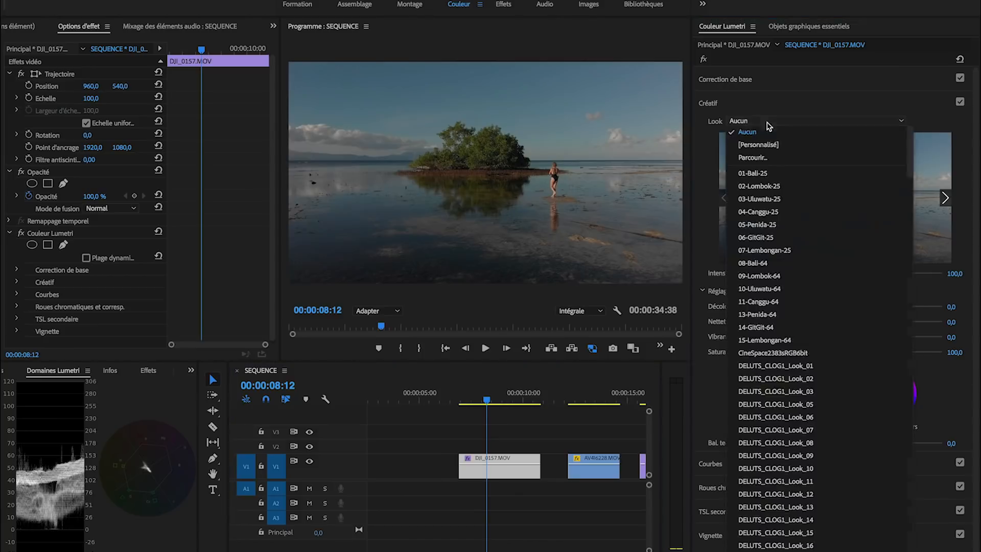
{"action": "scroll", "coordinate": [787, 278], "scroll_direction": "down", "scroll_amount": 15}
{"action": "scroll", "coordinate": [789, 278], "scroll_direction": "down", "scroll_amount": 20}
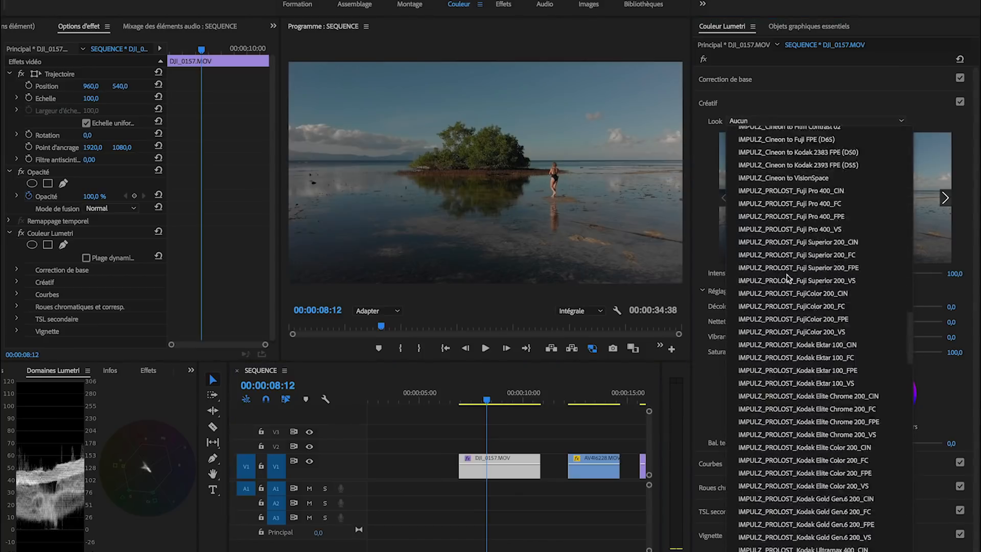
{"action": "scroll", "coordinate": [790, 278], "scroll_direction": "down", "scroll_amount": 3}
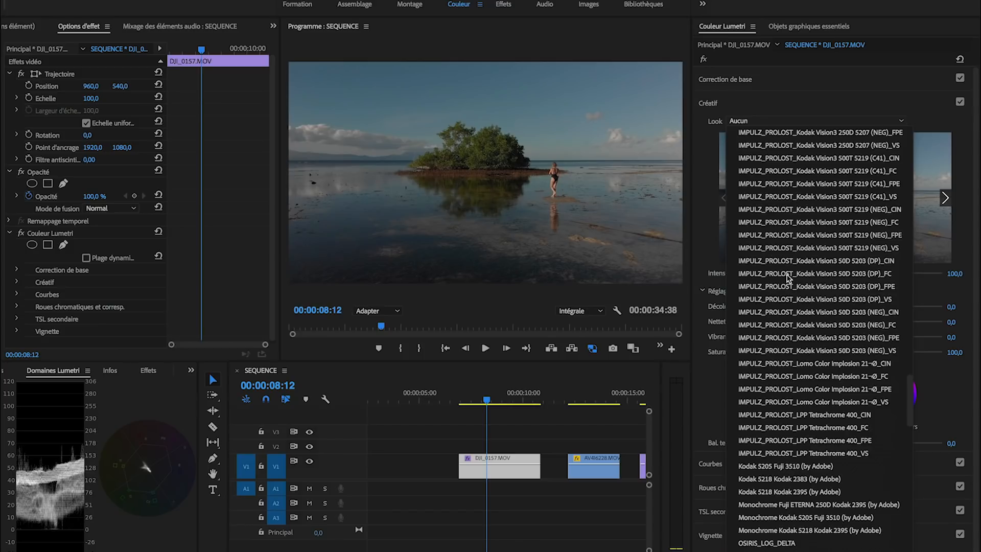
{"action": "scroll", "coordinate": [787, 278], "scroll_direction": "up", "scroll_amount": 20}
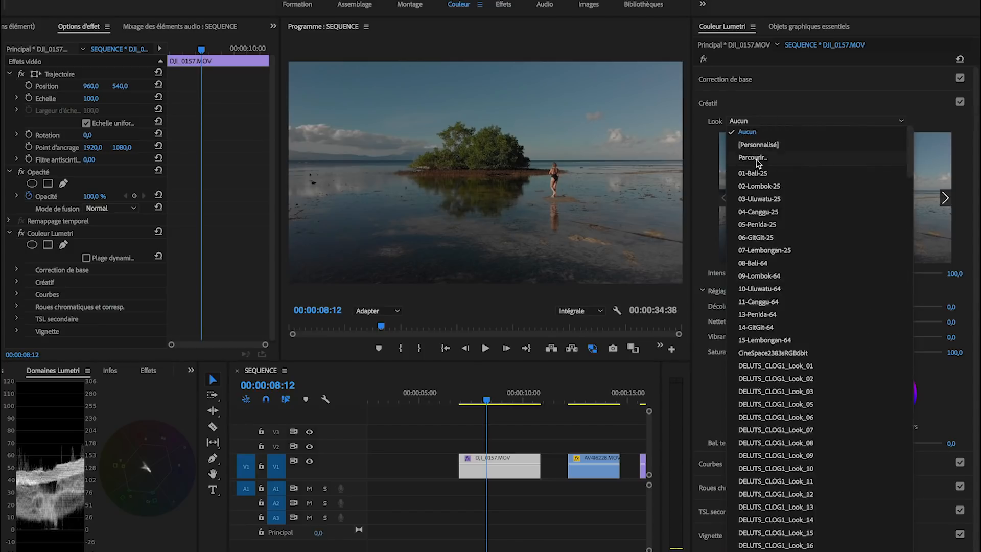
Browse for a look file and review the camera profile folders in ImpulZ Ultimate for Vision Color without loading any.
{"action": "left_click", "coordinate": [758, 162]}
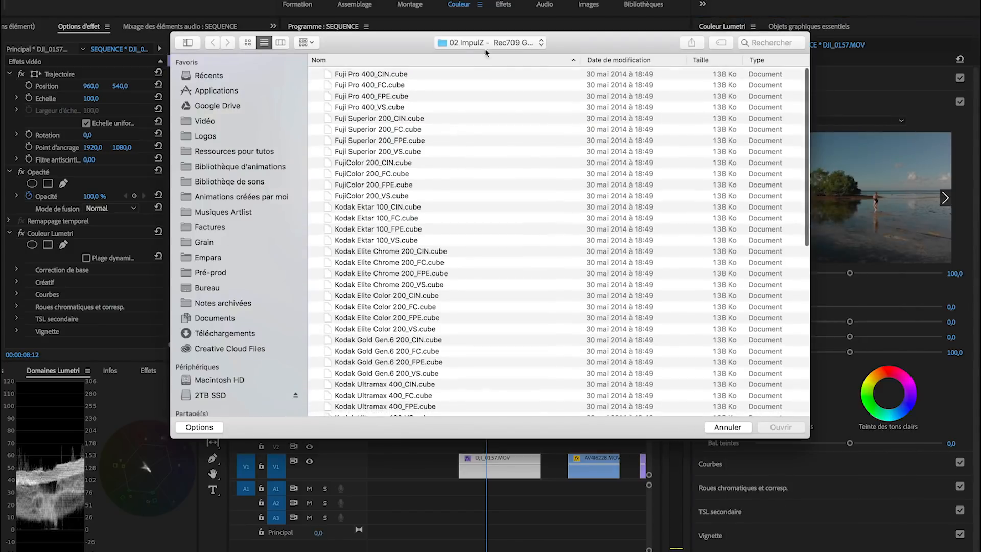
{"action": "left_click", "coordinate": [489, 43]}
{"action": "left_click", "coordinate": [489, 55]}
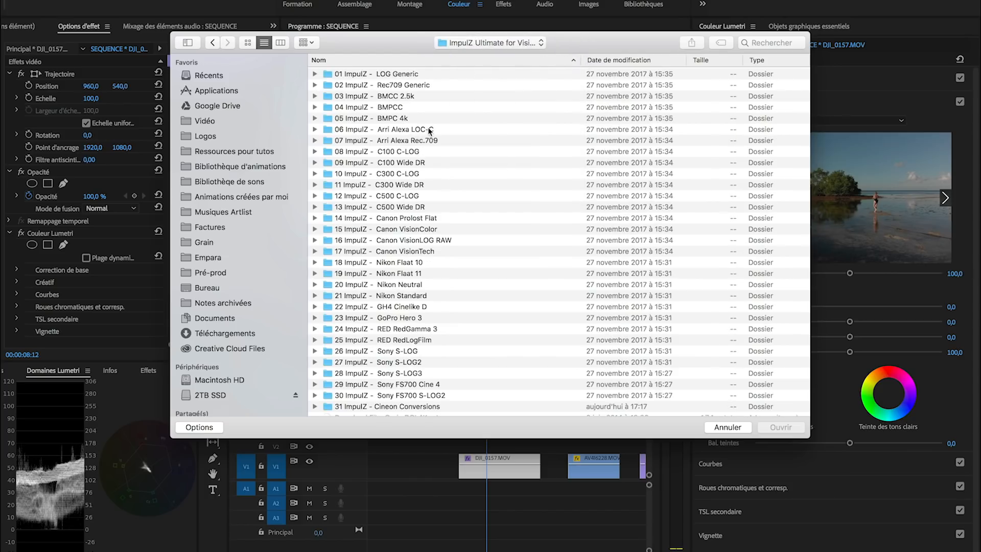
{"action": "scroll", "coordinate": [415, 135], "scroll_direction": "down", "scroll_amount": 3}
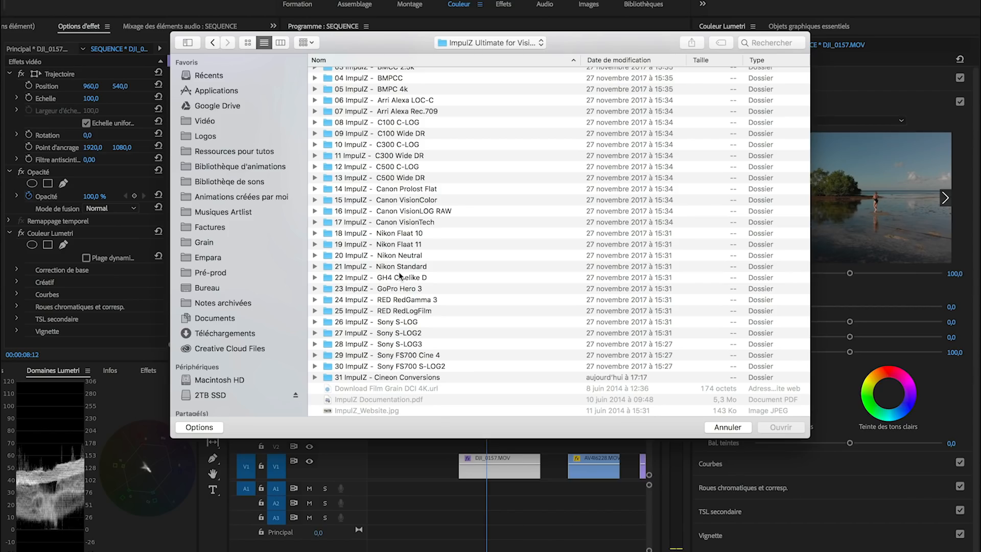
{"action": "left_click", "coordinate": [724, 429]}
Look through the IMPULZ_PROLOST film-stock looks available for the clip.
{"action": "left_click", "coordinate": [771, 123]}
{"action": "scroll", "coordinate": [777, 306], "scroll_direction": "down", "scroll_amount": 10}
{"action": "scroll", "coordinate": [777, 307], "scroll_direction": "down", "scroll_amount": 15}
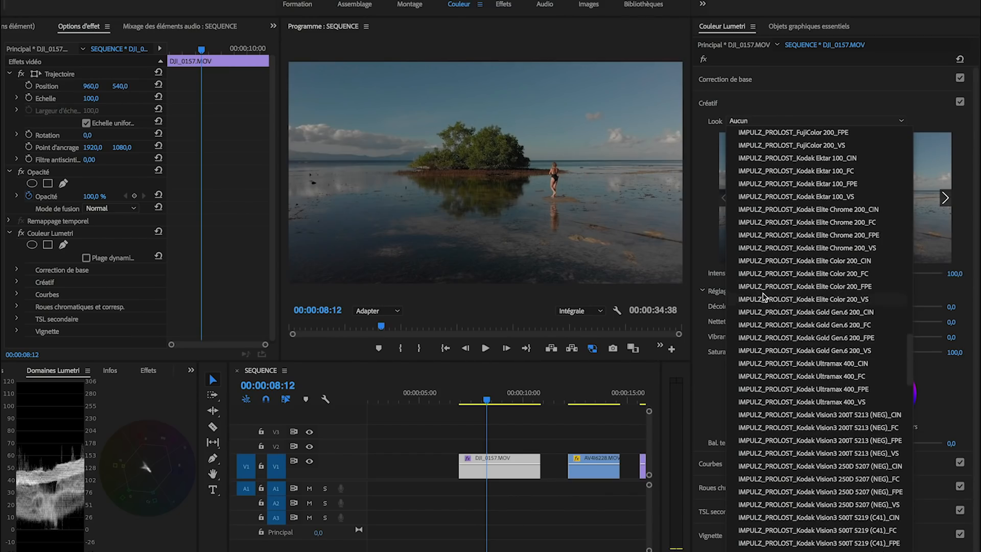
{"action": "scroll", "coordinate": [761, 291], "scroll_direction": "up", "scroll_amount": 7}
{"action": "left_click", "coordinate": [766, 122]}
Browse for a look file again and point out the 01 ImpulZ - LOG Generic and 02 ImpulZ - Rec709 Generic folders, loading nothing.
{"action": "left_click", "coordinate": [758, 120]}
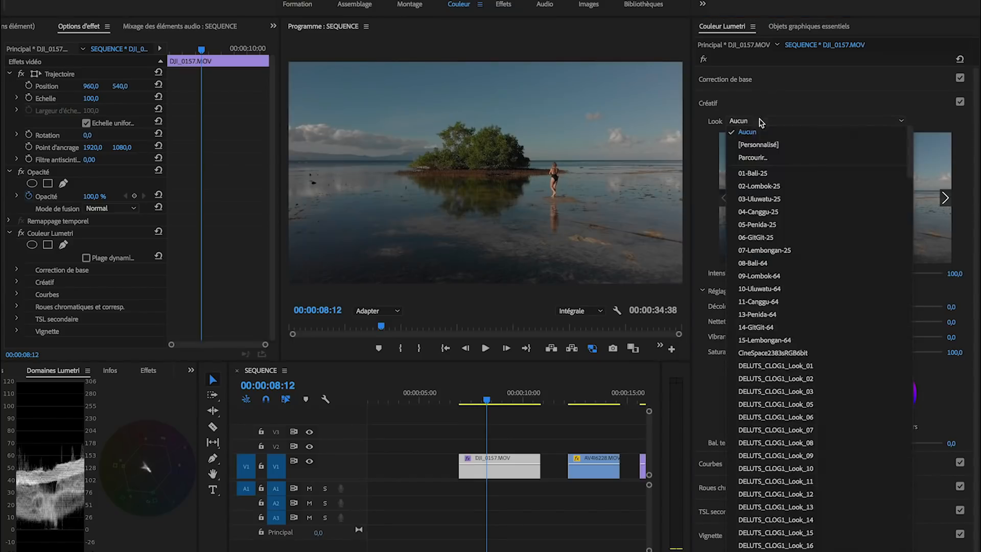
{"action": "left_click", "coordinate": [756, 155]}
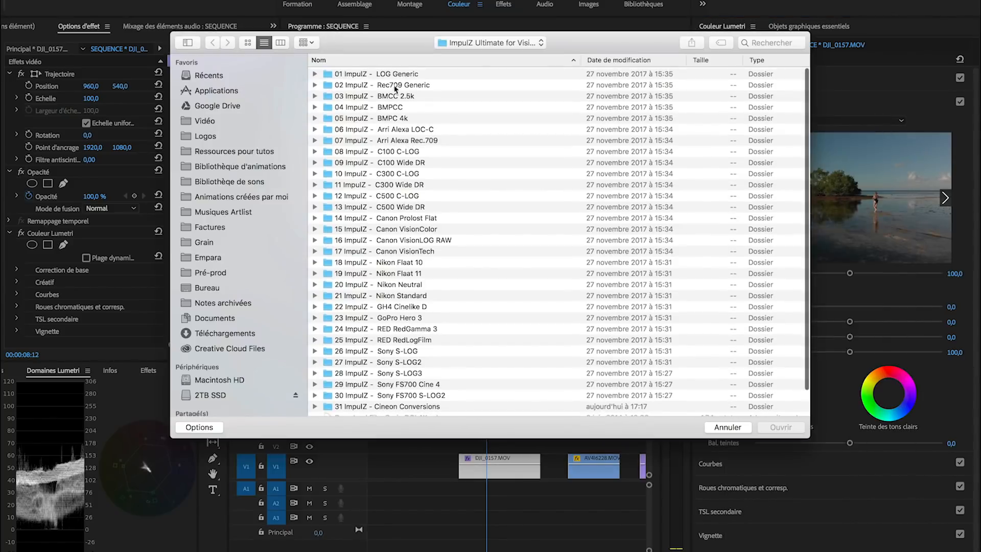
{"action": "left_click", "coordinate": [393, 75]}
{"action": "left_click", "coordinate": [405, 86]}
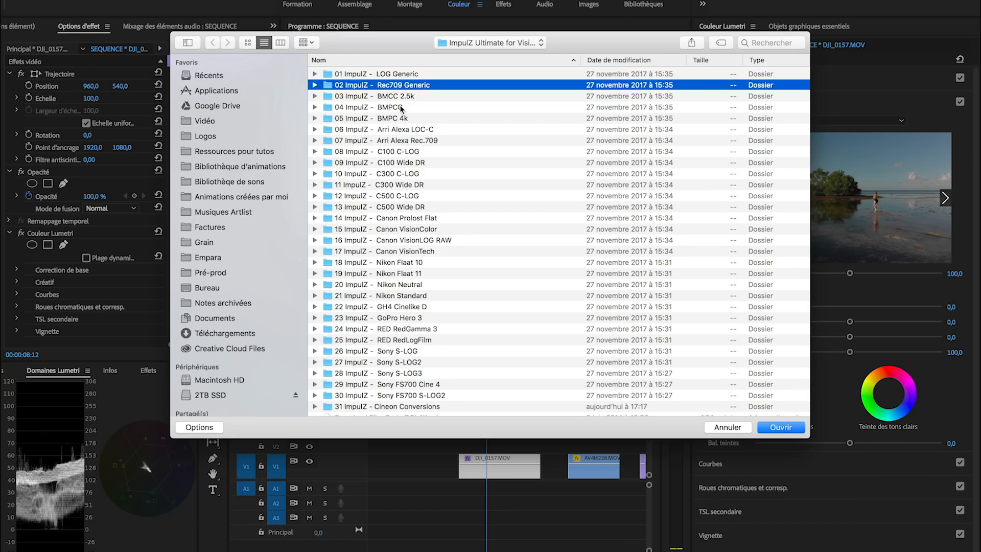
{"action": "left_click", "coordinate": [385, 75]}
{"action": "left_click", "coordinate": [383, 86]}
{"action": "left_click", "coordinate": [715, 427]}
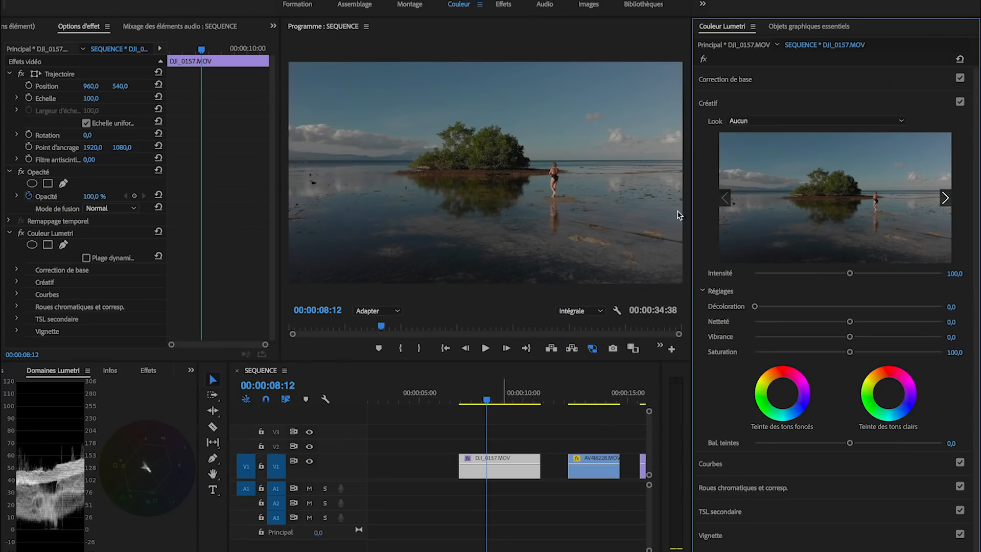
Apply the IMPULZ_PROLOST_Fuji Pro 400_VS creative look to DJI_0157.MOV.
{"action": "left_click", "coordinate": [770, 123]}
{"action": "scroll", "coordinate": [769, 275], "scroll_direction": "down", "scroll_amount": 15}
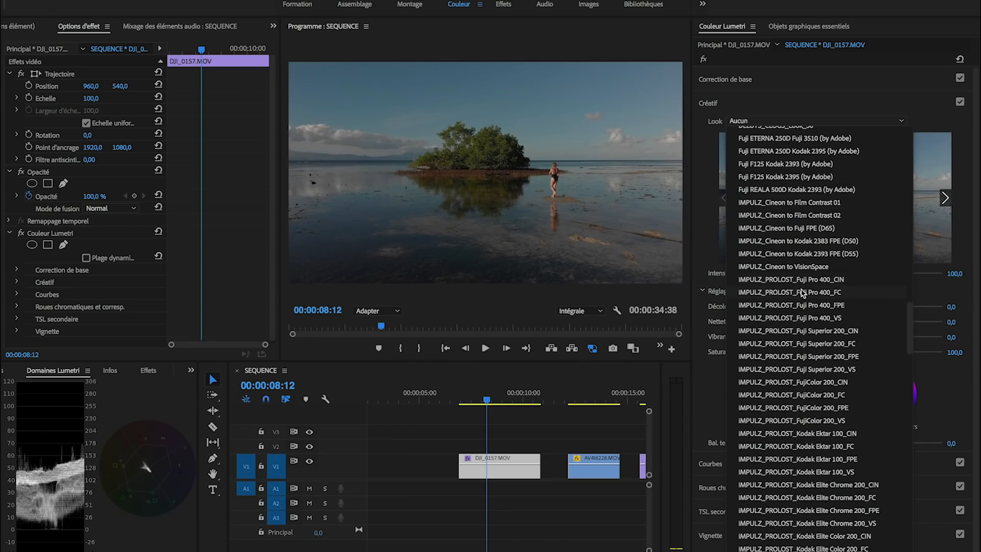
{"action": "left_click", "coordinate": [798, 318]}
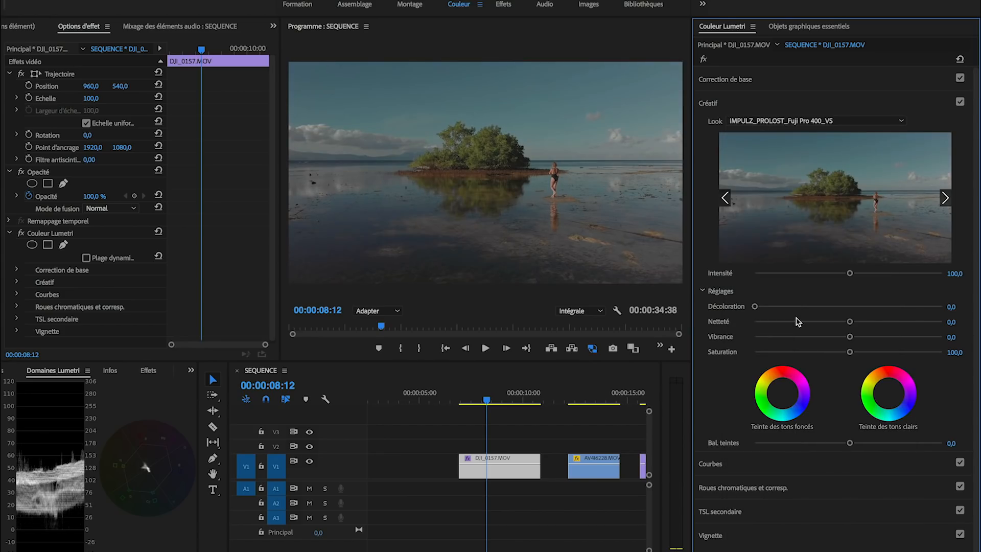
Preview the neighbouring looks and apply IMPULZ_PROLOST_Fuji Pro 400_FPE, followed by IMPULZ_PROLOST_Fuji Pro 400_FC.
{"action": "left_click", "coordinate": [725, 199]}
{"action": "left_click", "coordinate": [791, 203]}
{"action": "left_click", "coordinate": [725, 199]}
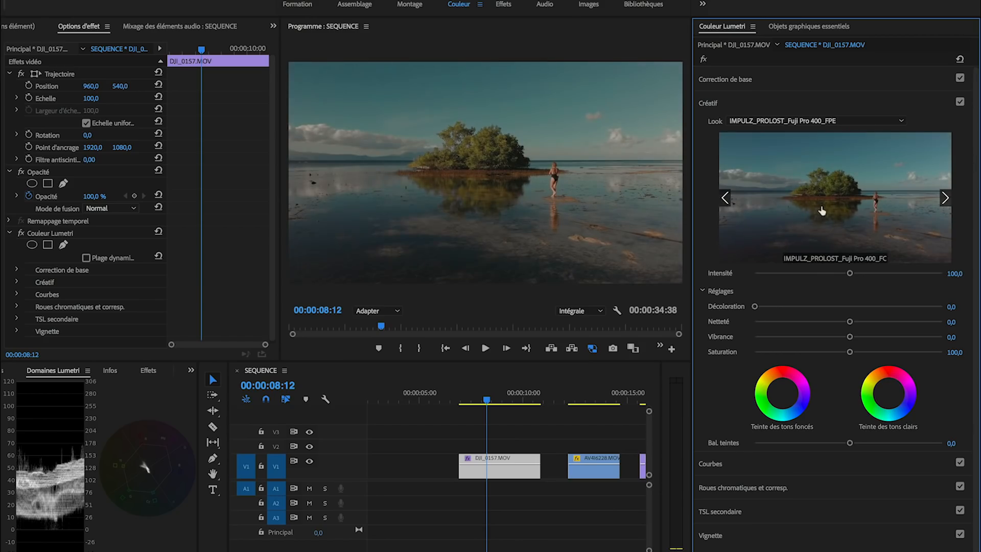
{"action": "left_click", "coordinate": [821, 211]}
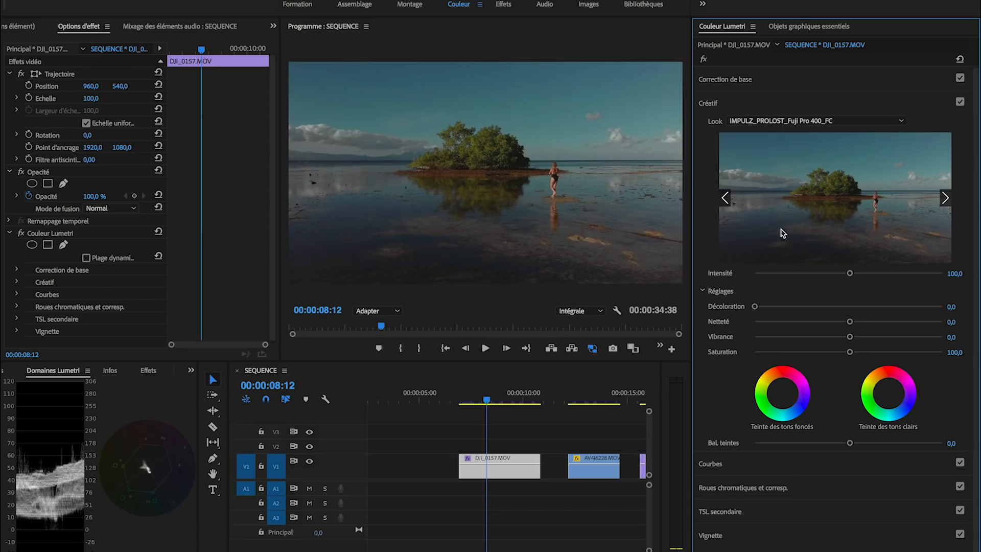
{"action": "left_click", "coordinate": [945, 199]}
Toggle the Couleur Lumetri effect off and on to compare the clip before and after grading.
{"action": "left_click", "coordinate": [21, 233]}
{"action": "left_click", "coordinate": [21, 234]}
{"action": "left_click", "coordinate": [21, 233]}
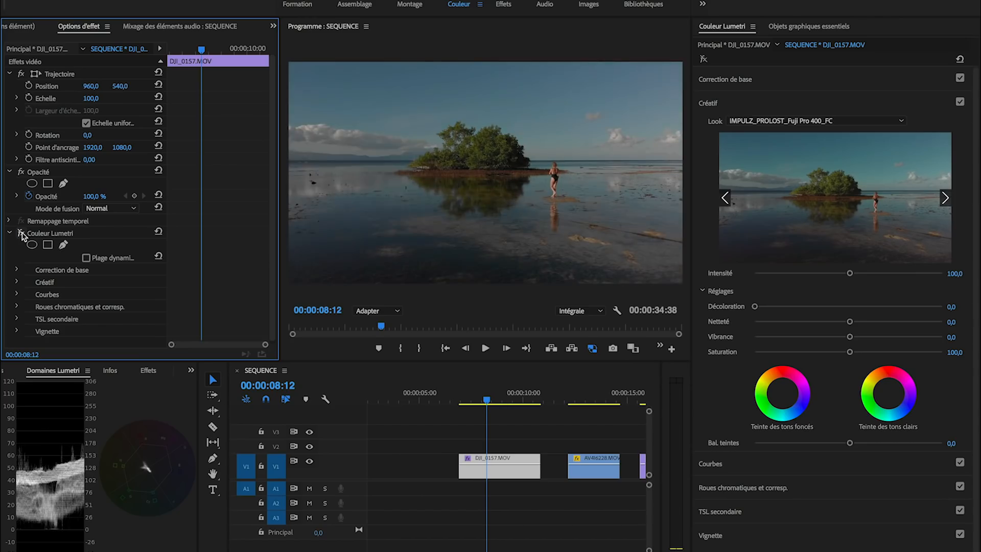
{"action": "left_click", "coordinate": [21, 233]}
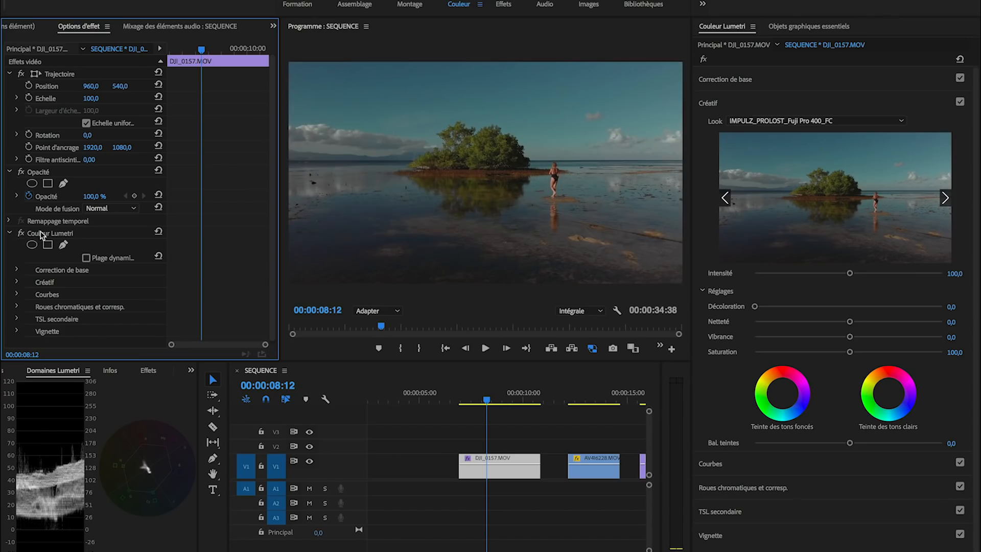
Widen the Lumetri scopes and set Température 4,3, Contraste 12,4, Tons clairs -8,7, Tons foncés 19,3 and Noirs -4,3, comparing with the ungraded clip.
{"action": "left_click", "coordinate": [754, 84]}
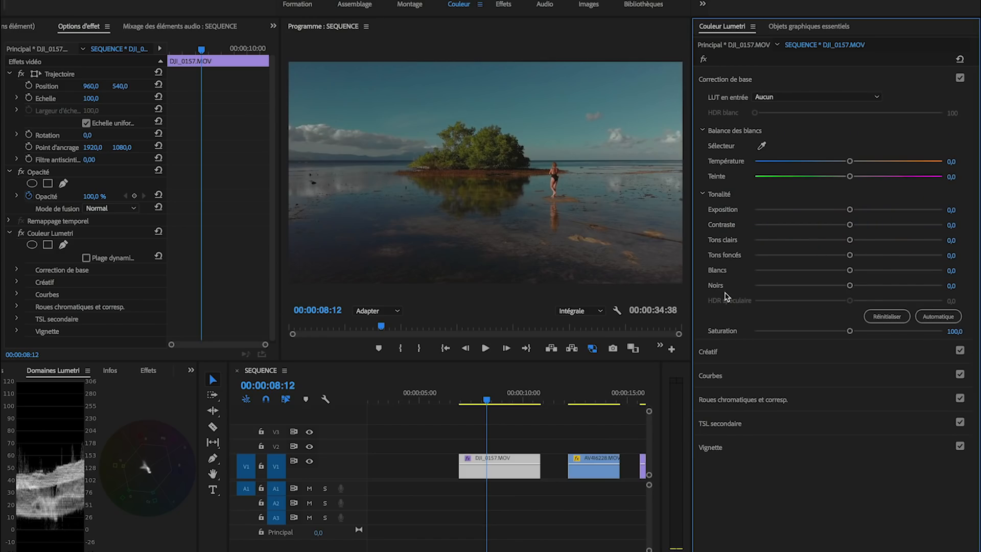
{"action": "left_click_drag", "start_coordinate": [198, 419], "coordinate": [295, 426]}
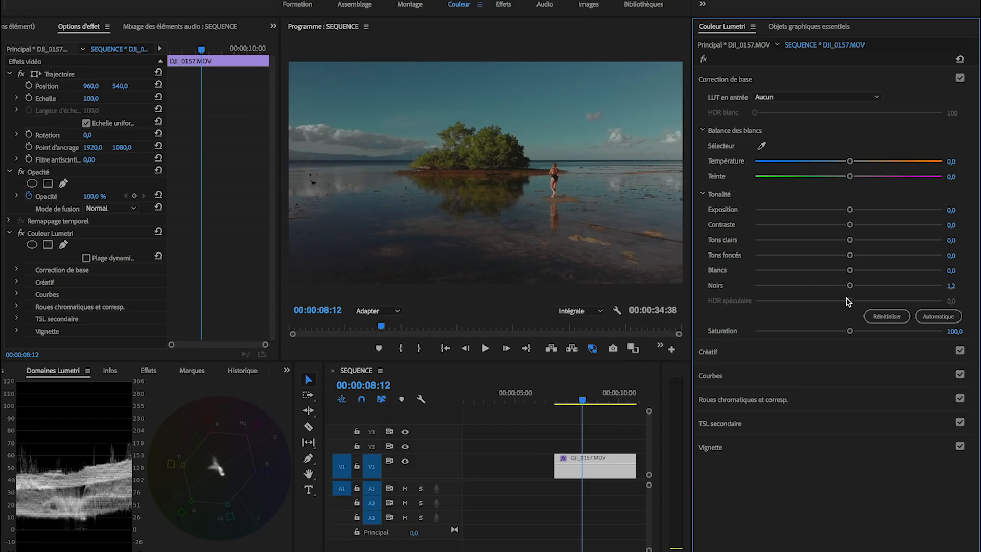
{"action": "left_click_drag", "start_coordinate": [848, 287], "coordinate": [861, 228]}
{"action": "left_click_drag", "start_coordinate": [851, 163], "coordinate": [852, 161]}
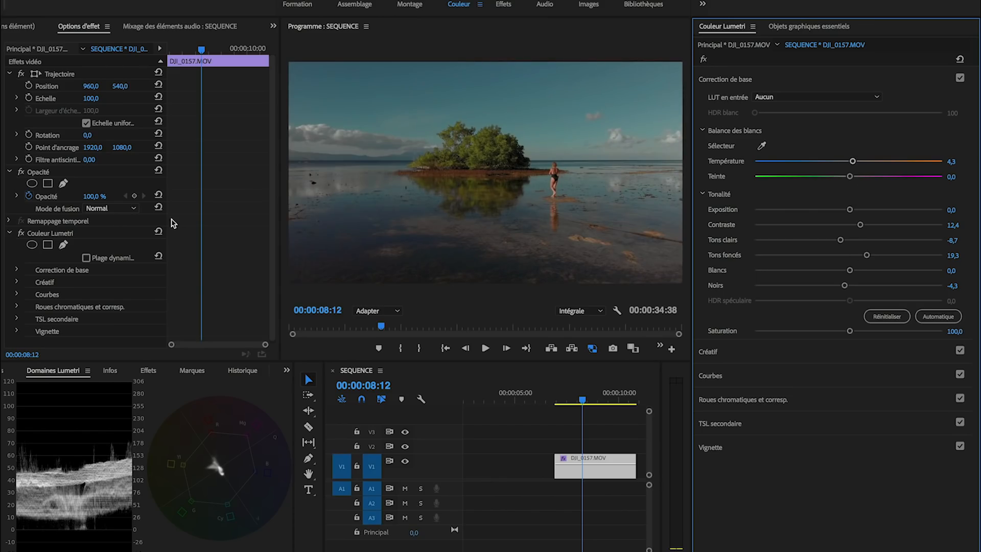
{"action": "left_click", "coordinate": [21, 233]}
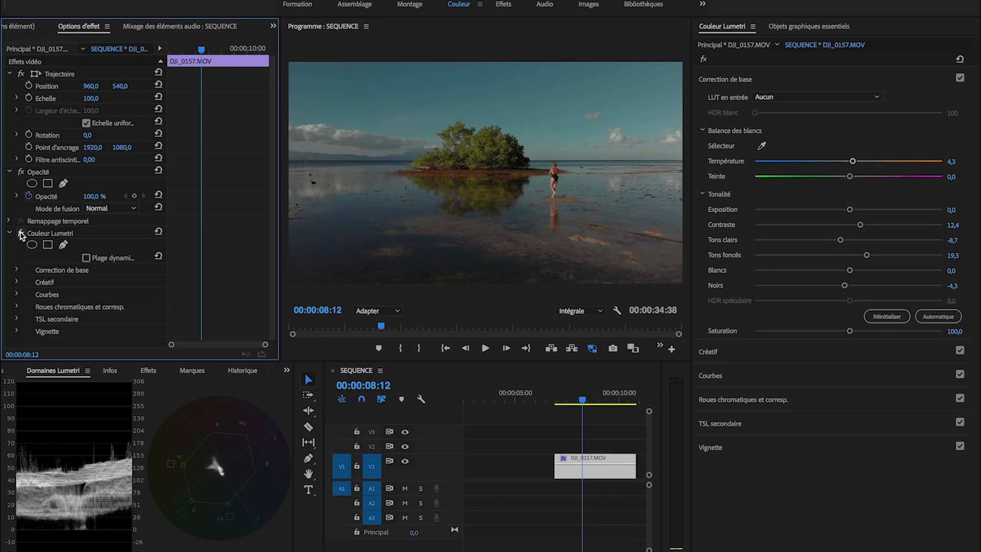
Save the project and change DJI_0157.MOV's creative look to IMPULZ_PROLOST_Fuji Pro 400_CIN.
{"action": "left_click", "coordinate": [747, 85]}
{"action": "left_click", "coordinate": [744, 105]}
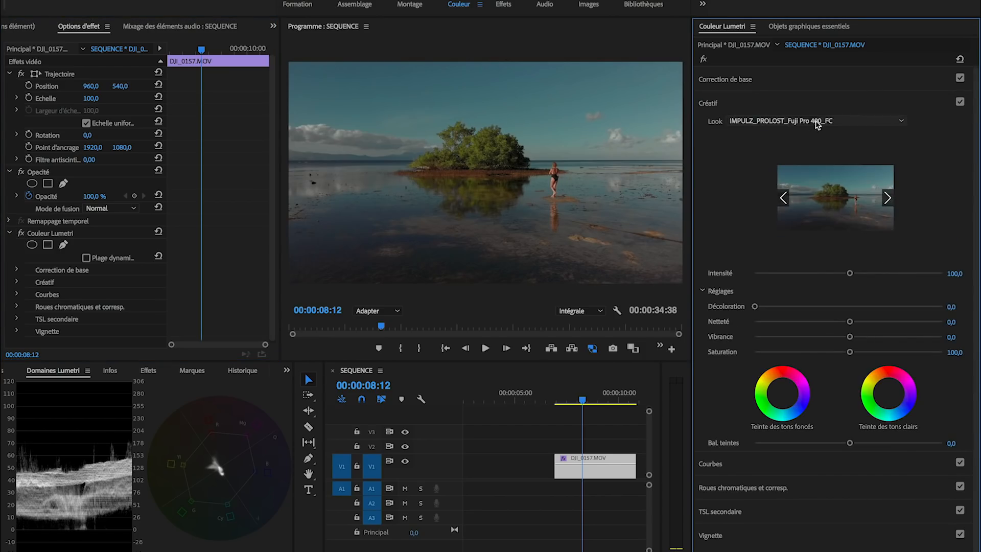
{"action": "key", "text": "ctrl+s"}
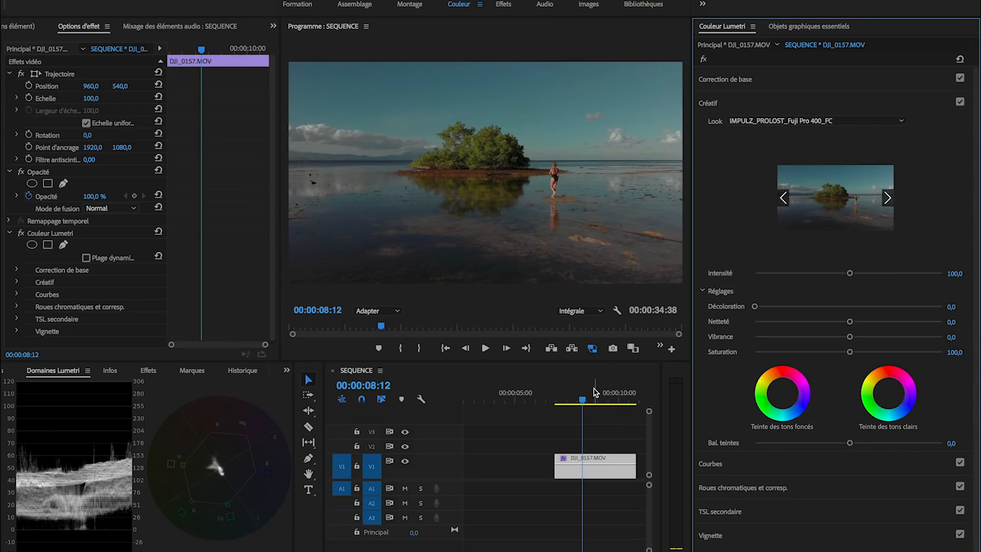
{"action": "scroll", "coordinate": [595, 393], "scroll_direction": "down", "scroll_amount": 2}
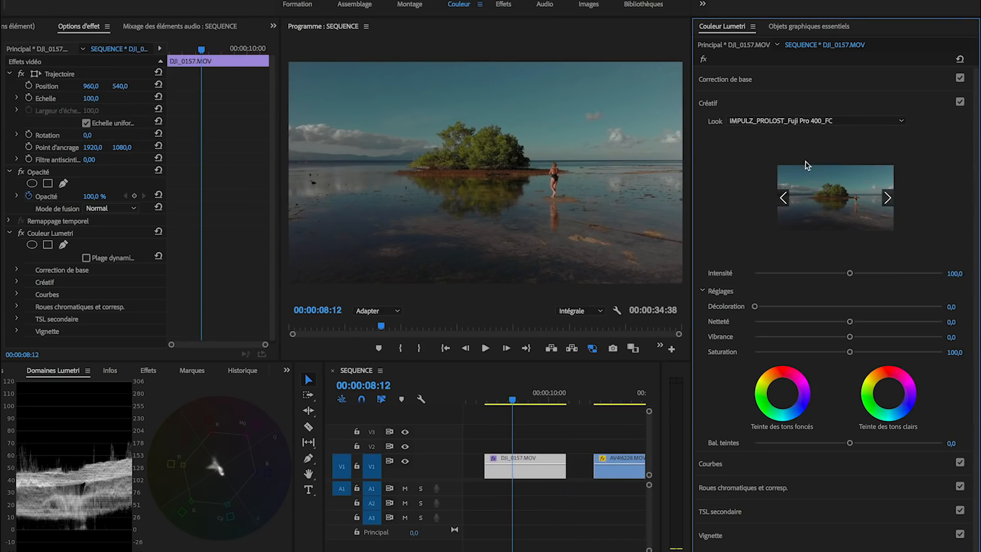
{"action": "left_click", "coordinate": [815, 122]}
{"action": "scroll", "coordinate": [817, 358], "scroll_direction": "up", "scroll_amount": 7}
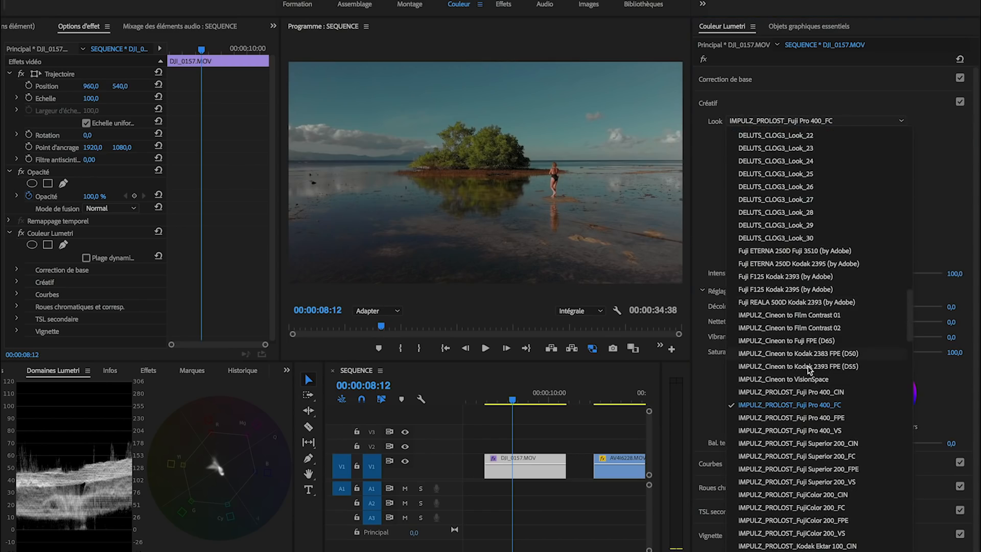
{"action": "left_click", "coordinate": [818, 391]}
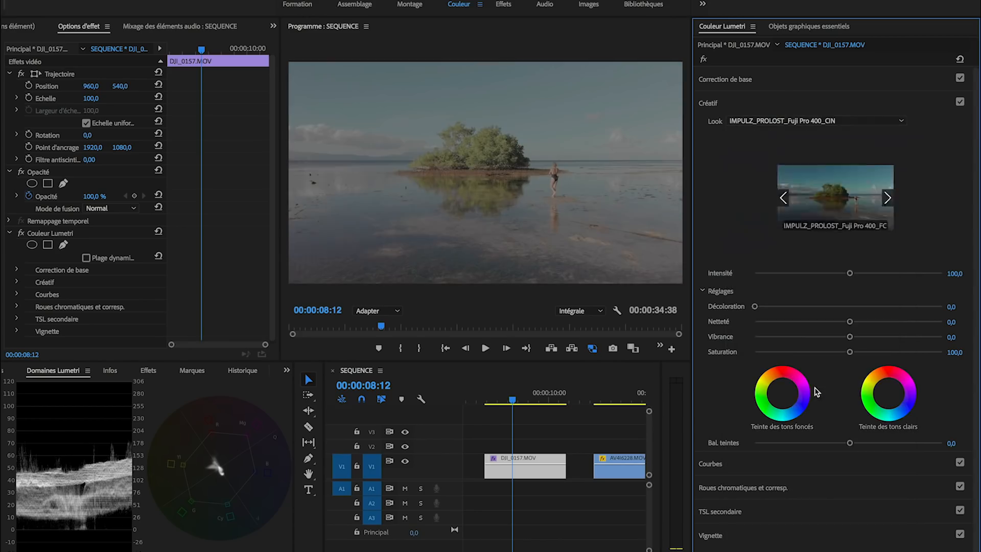
Reset all the clip's Correction de base adjustments and reopen the Créatif settings.
{"action": "left_click", "coordinate": [802, 81]}
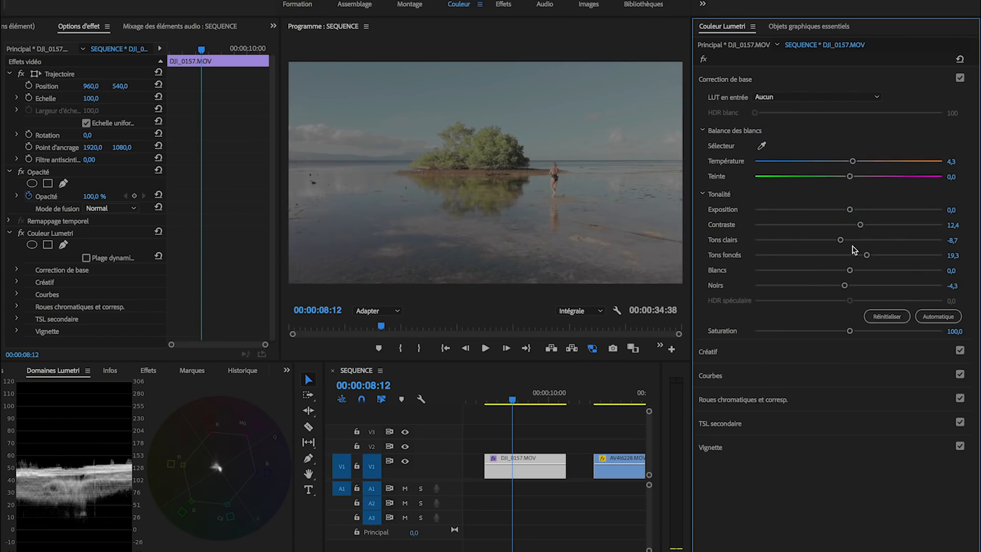
{"action": "left_click", "coordinate": [874, 317]}
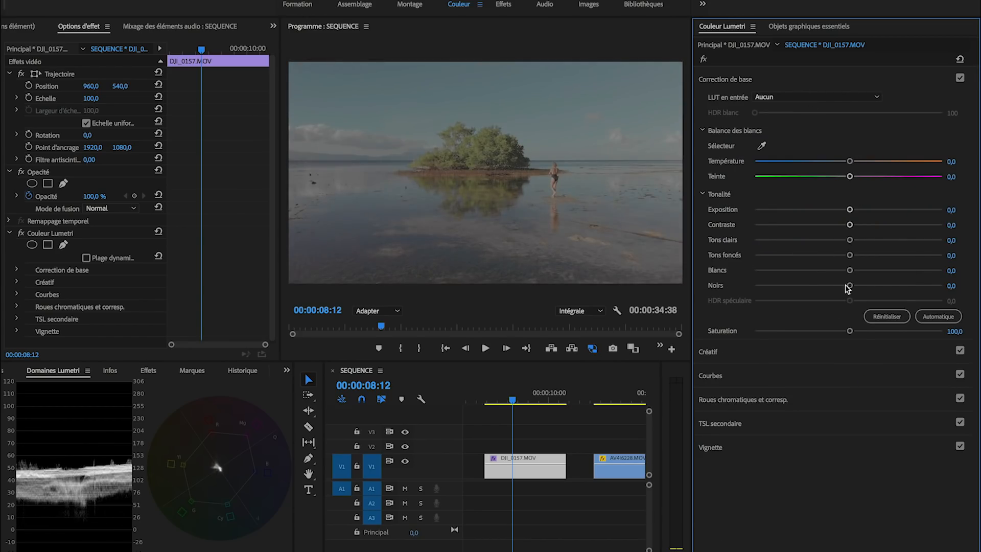
{"action": "left_click", "coordinate": [821, 83]}
{"action": "left_click", "coordinate": [811, 102]}
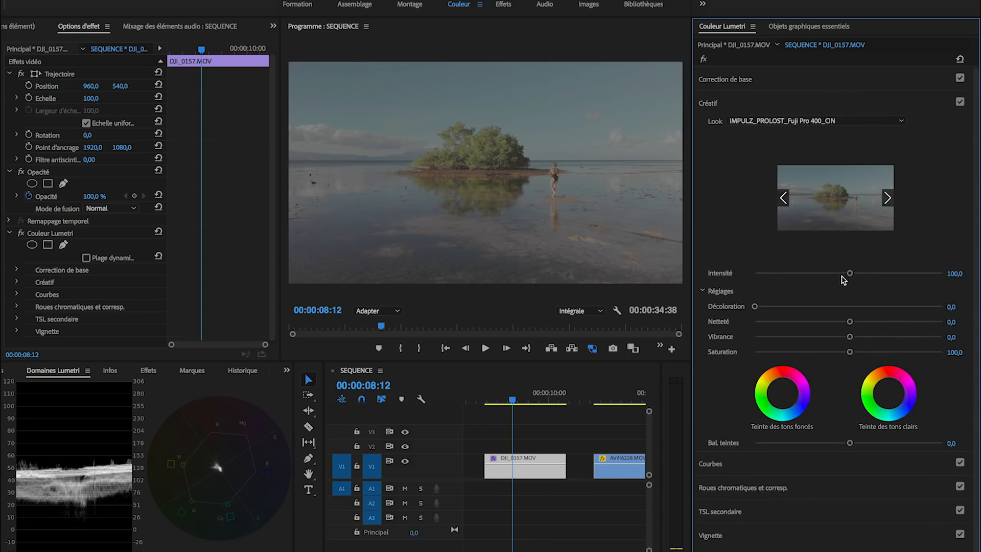
Create a 1920 × 1080 adjustment layer at 50,00 i/s with square pixels and place it on V2 above DJI_0157.MOV.
{"action": "left_click", "coordinate": [547, 445]}
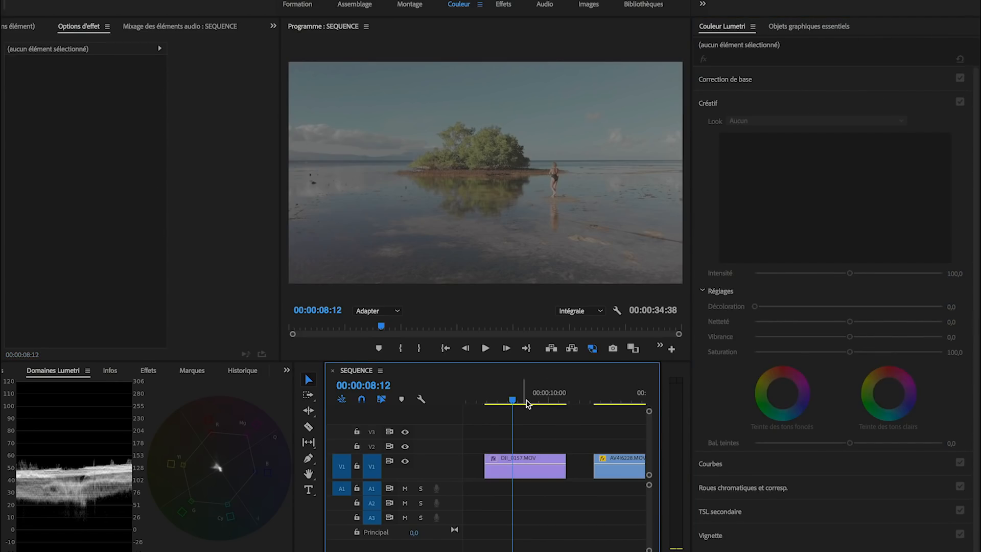
{"action": "left_click", "coordinate": [516, 462]}
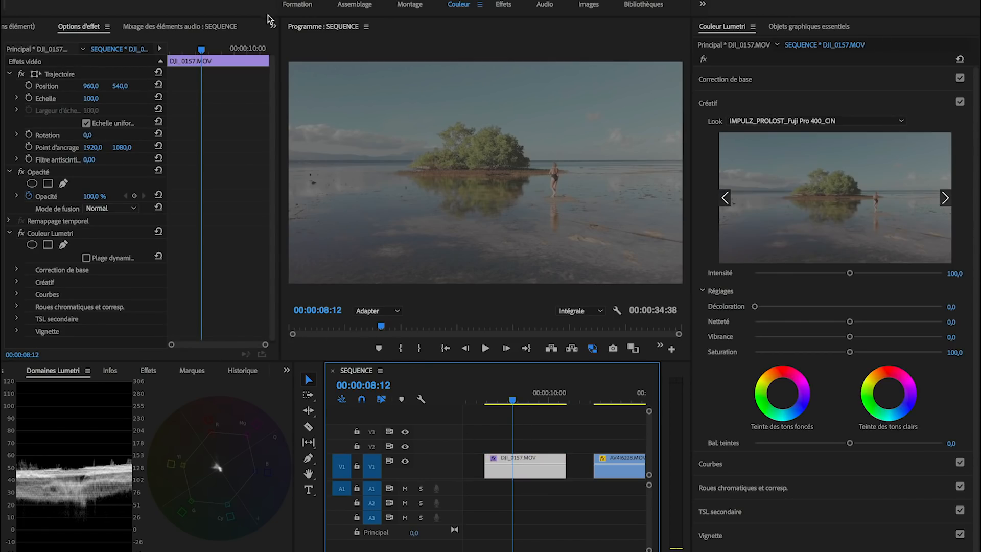
{"action": "left_click", "coordinate": [55, 375]}
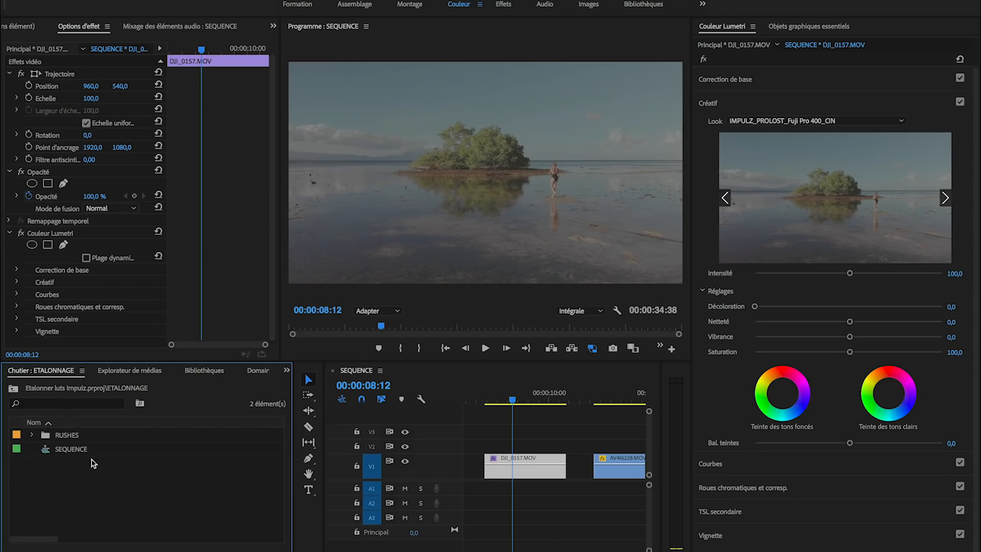
{"action": "left_click", "coordinate": [250, 551]}
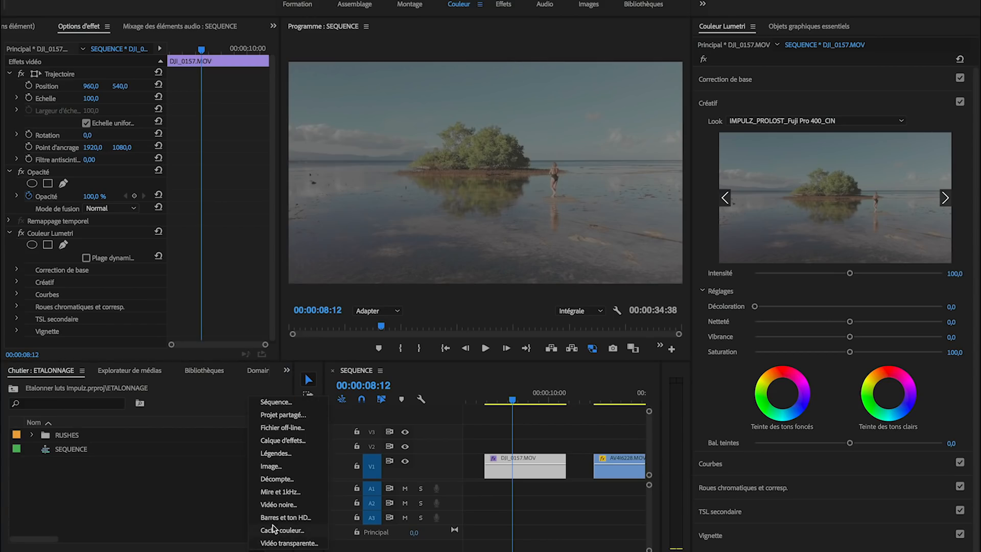
{"action": "left_click", "coordinate": [288, 440]}
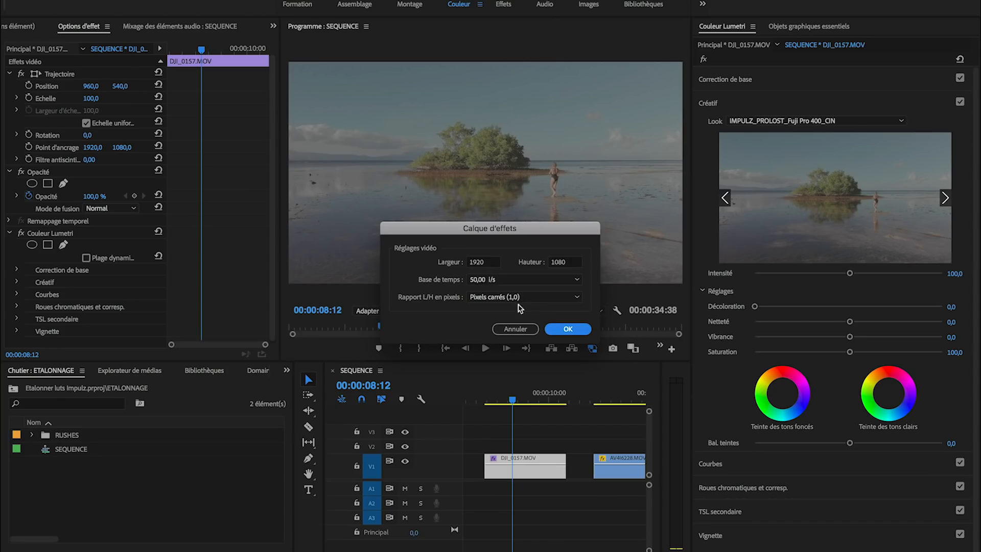
{"action": "left_click", "coordinate": [553, 332]}
{"action": "left_click_drag", "start_coordinate": [53, 442], "coordinate": [566, 446]}
Apply the creative look IMPULZ_Cineon to Film Contrast 01 to the adjustment layer above DJI_0157.MOV.
{"action": "left_click", "coordinate": [787, 120]}
{"action": "scroll", "coordinate": [802, 382], "scroll_direction": "down", "scroll_amount": 10}
{"action": "scroll", "coordinate": [802, 382], "scroll_direction": "down", "scroll_amount": 15}
{"action": "scroll", "coordinate": [803, 382], "scroll_direction": "up", "scroll_amount": 3}
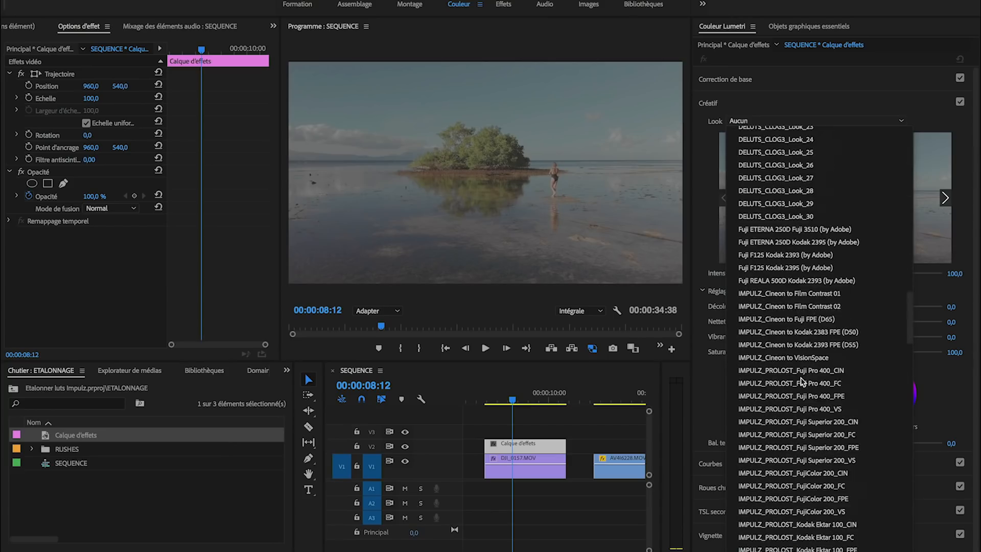
{"action": "left_click", "coordinate": [768, 294]}
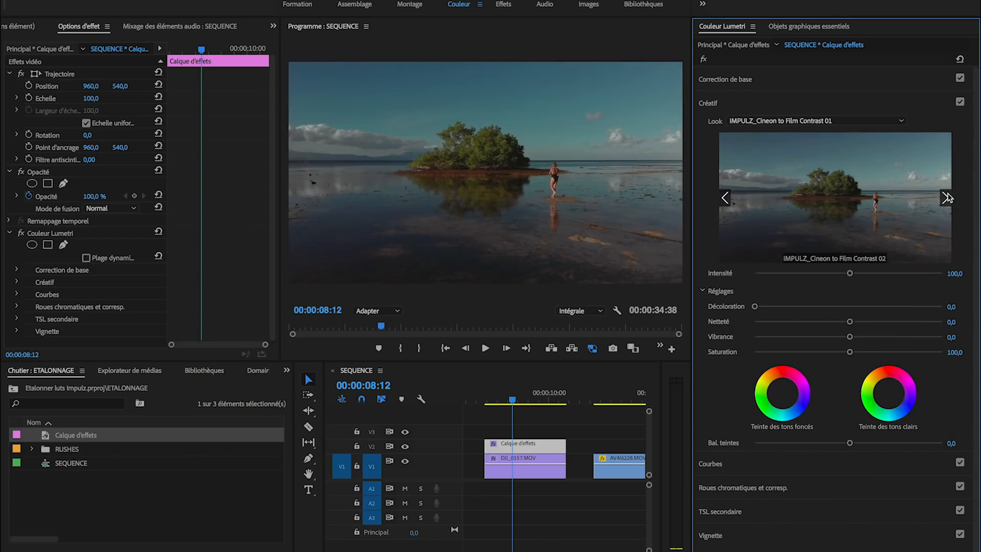
Try the neighbouring looks up to IMPULZ_Cineon to Fuji FPE (D65), and return the adjustment layer to IMPULZ_Cineon to Film Contrast 01.
{"action": "left_click", "coordinate": [868, 204]}
{"action": "left_click", "coordinate": [946, 204]}
{"action": "left_click", "coordinate": [881, 210]}
{"action": "left_click", "coordinate": [727, 203]}
{"action": "left_click", "coordinate": [727, 203]}
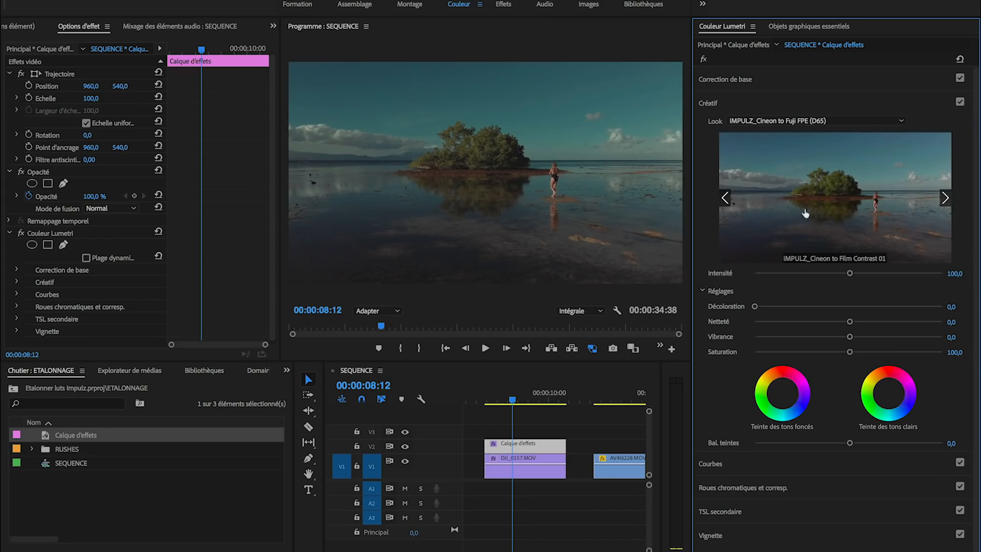
{"action": "left_click", "coordinate": [827, 214]}
Turn off the proxy display and examine the graded DJI_0157.MOV at several frames along with the list of IMPULZ looks.
{"action": "left_click_drag", "start_coordinate": [523, 401], "coordinate": [530, 402]}
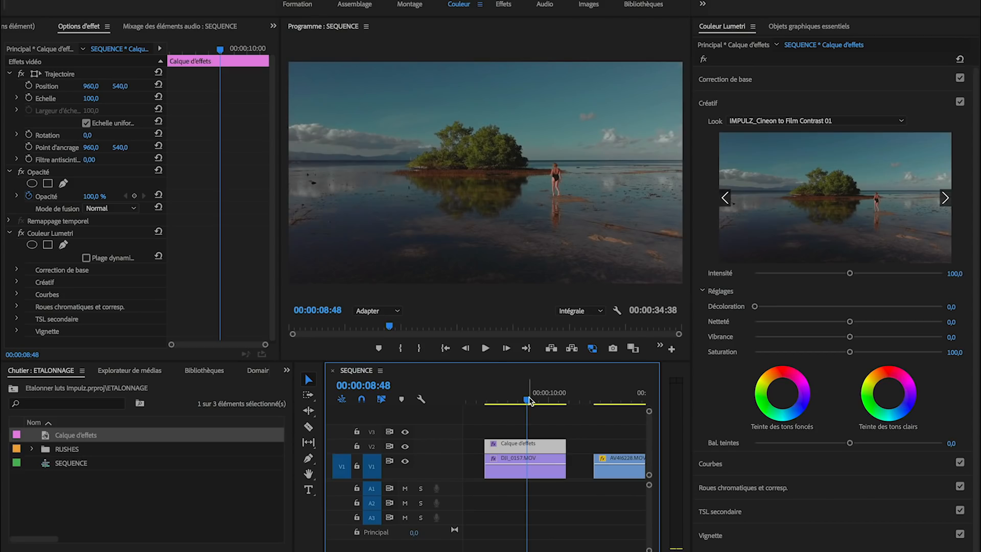
{"action": "left_click_drag", "start_coordinate": [530, 401], "coordinate": [528, 400]}
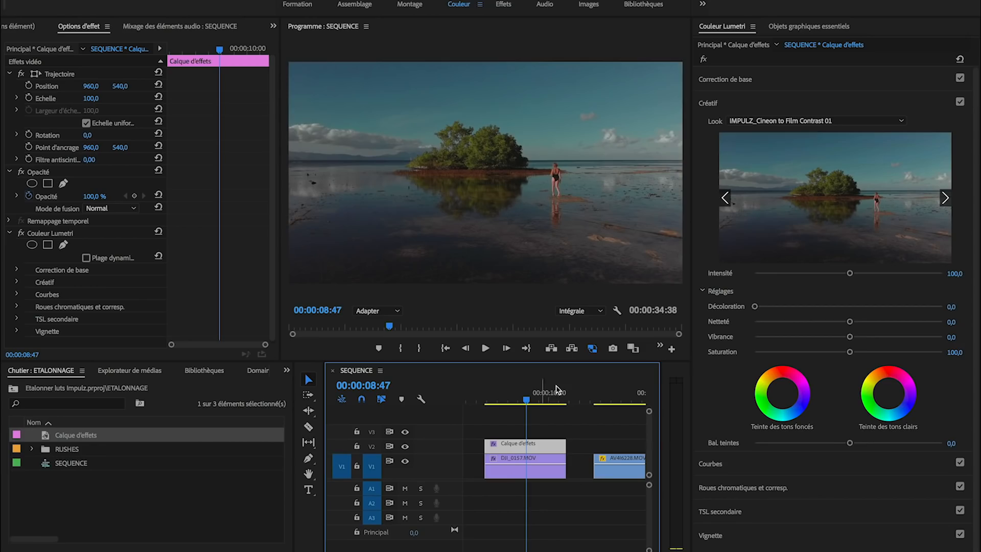
{"action": "left_click", "coordinate": [591, 352]}
{"action": "left_click", "coordinate": [593, 349]}
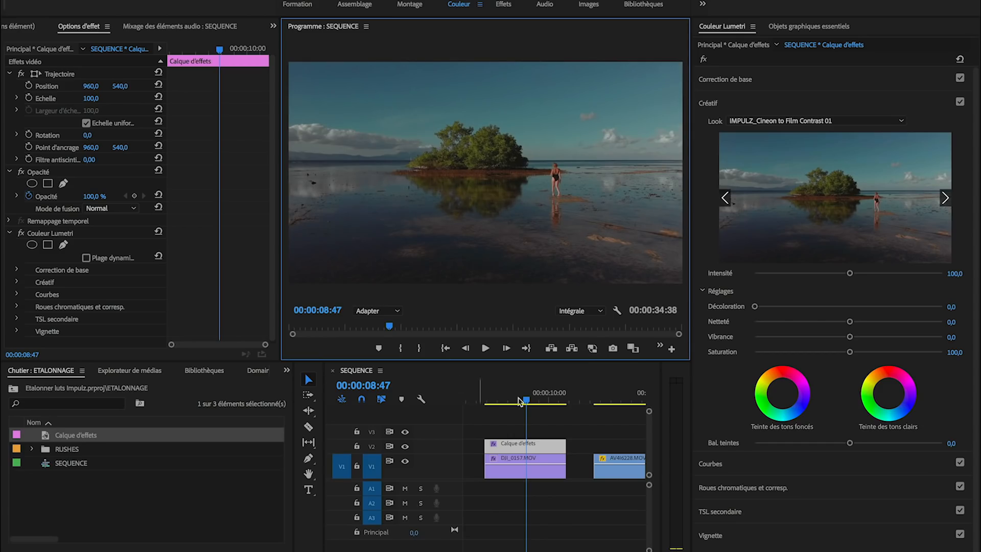
{"action": "left_click", "coordinate": [539, 401]}
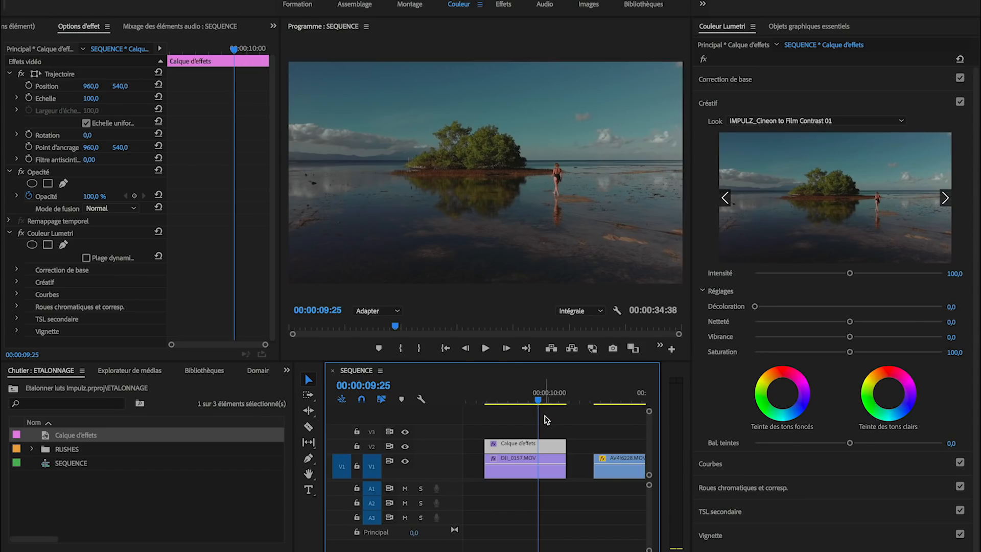
{"action": "left_click", "coordinate": [856, 121]}
{"action": "scroll", "coordinate": [856, 312], "scroll_direction": "up", "scroll_amount": 2}
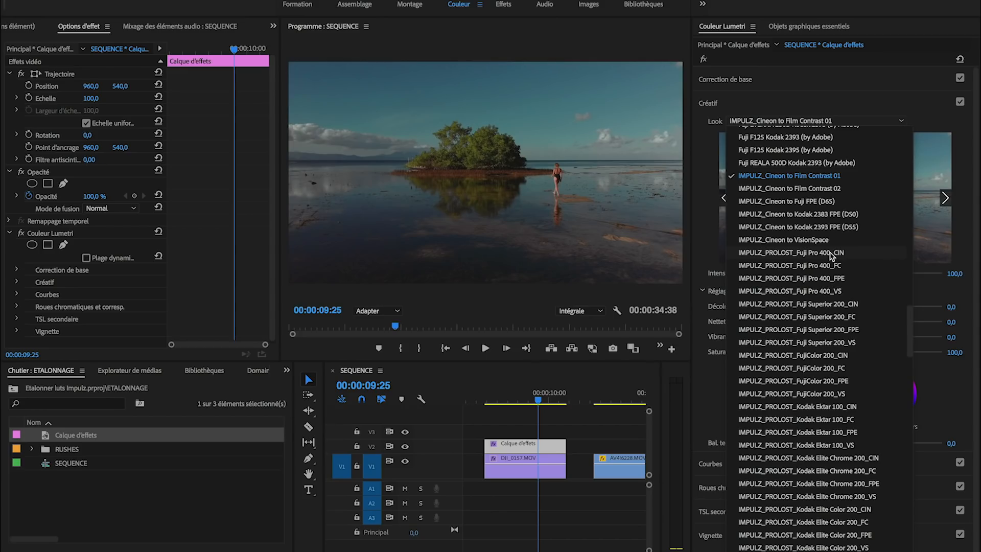
Go to the clip AV4I6228.MOV and apply the creative look IMPULZ_PROLOST_LPP Tetrachrome 400_VS.
{"action": "left_click", "coordinate": [603, 395]}
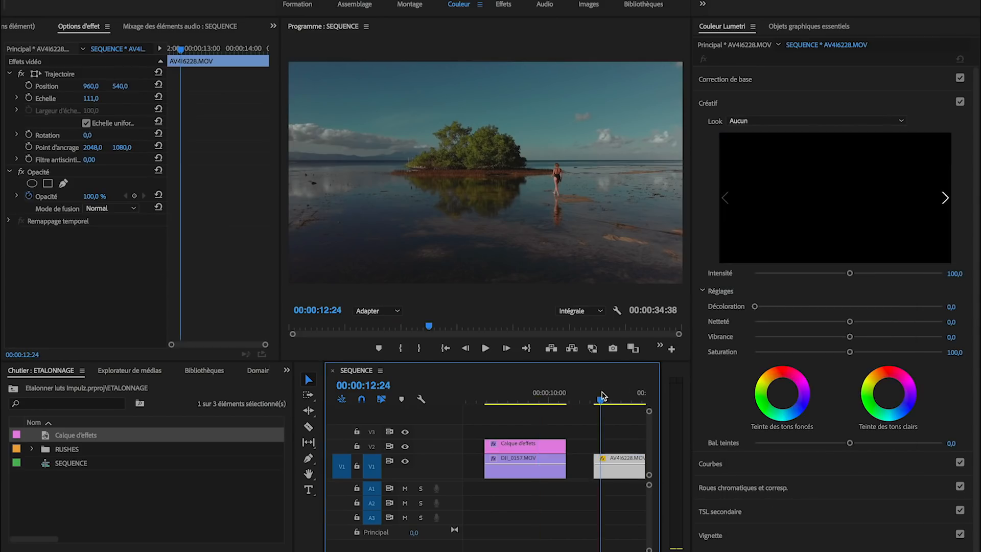
{"action": "scroll", "coordinate": [602, 395], "scroll_direction": "right", "scroll_amount": 5}
{"action": "left_click_drag", "start_coordinate": [516, 397], "coordinate": [527, 398]}
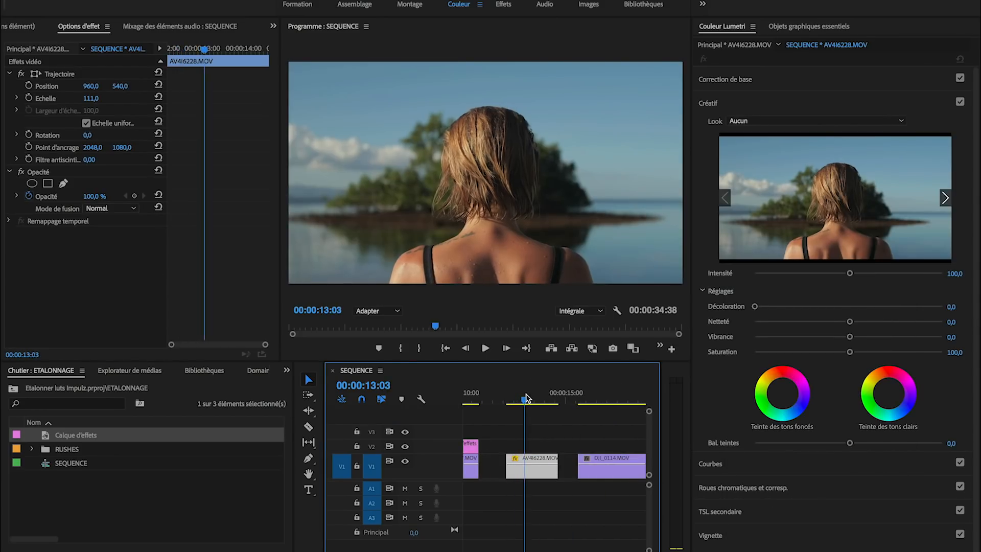
{"action": "left_click", "coordinate": [796, 122]}
{"action": "scroll", "coordinate": [791, 291], "scroll_direction": "down", "scroll_amount": 15}
{"action": "scroll", "coordinate": [791, 292], "scroll_direction": "down", "scroll_amount": 10}
{"action": "scroll", "coordinate": [804, 321], "scroll_direction": "up", "scroll_amount": 10}
{"action": "scroll", "coordinate": [803, 321], "scroll_direction": "up", "scroll_amount": 7}
{"action": "scroll", "coordinate": [805, 327], "scroll_direction": "down", "scroll_amount": 17}
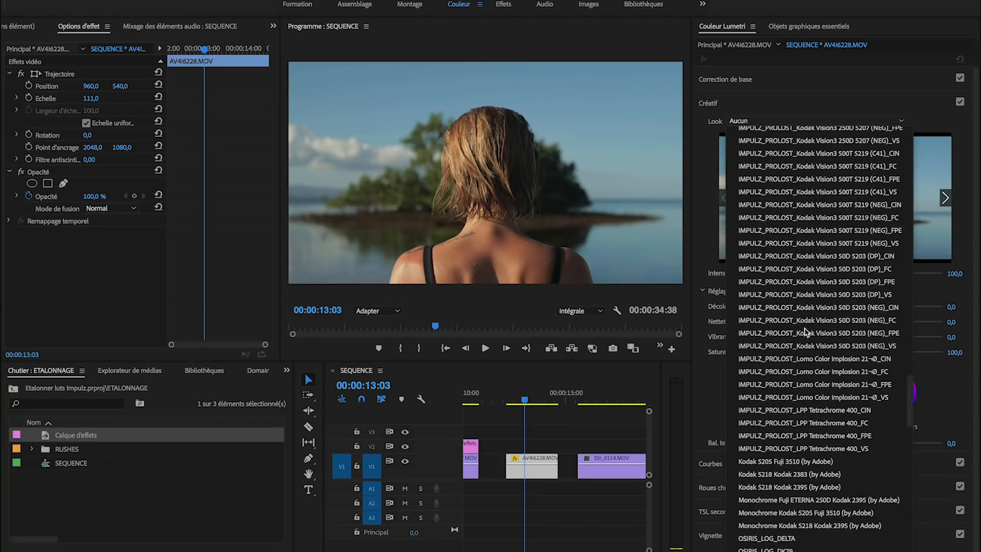
{"action": "left_click", "coordinate": [817, 447]}
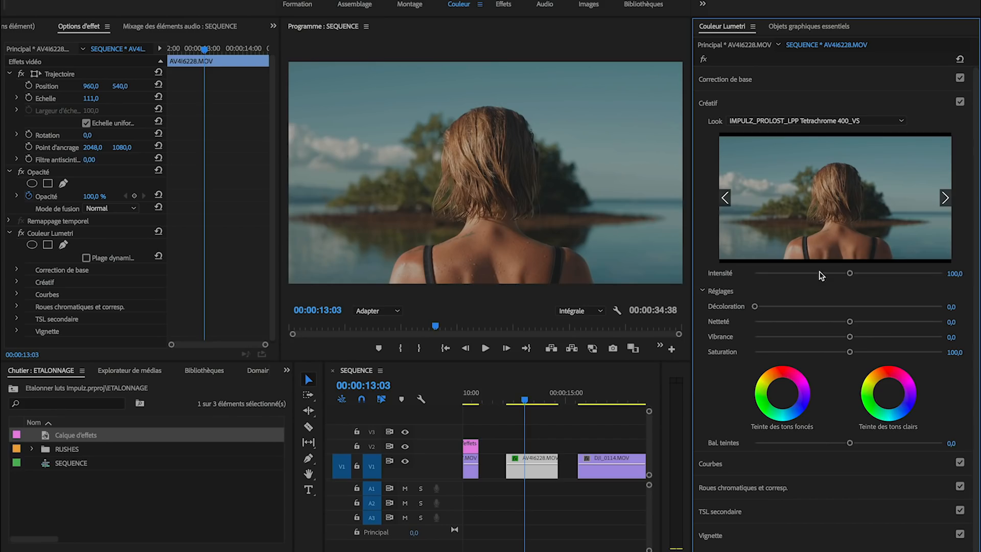
Compare the FPE variant of the look and change AV4I6228.MOV to IMPULZ_PROLOST_LPP Tetrachrome 400_FC.
{"action": "left_click", "coordinate": [725, 198]}
{"action": "left_click", "coordinate": [796, 207]}
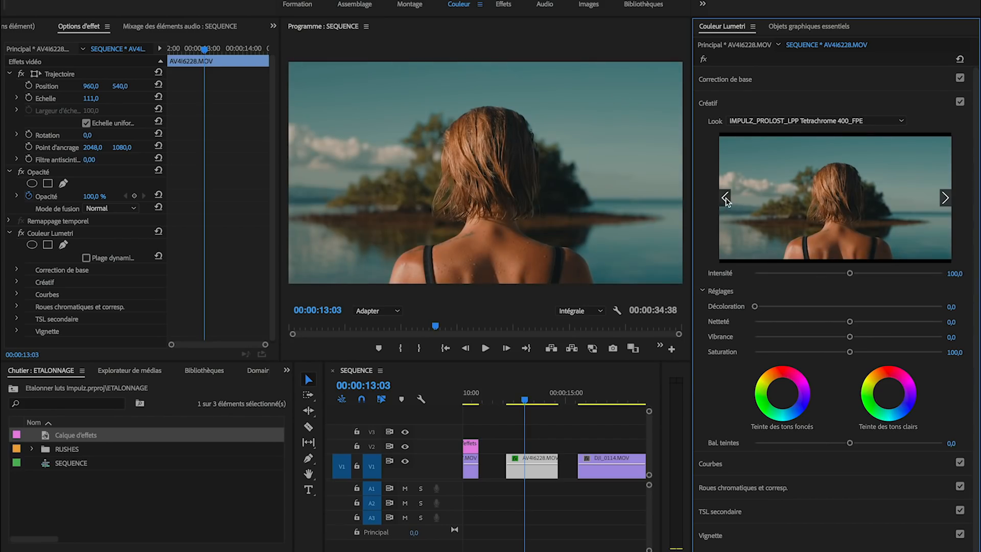
{"action": "left_click", "coordinate": [726, 198]}
{"action": "left_click", "coordinate": [820, 211]}
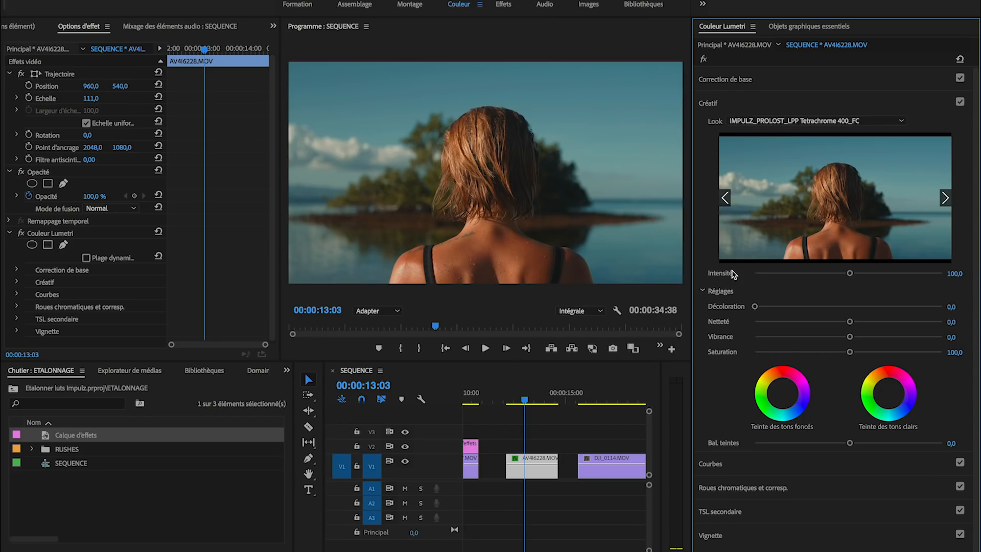
With the Lumetri scopes shown, set AV4I6228.MOV's Correction de base to Saturation 80,7, Noirs -8,7 and Contraste 17,4.
{"action": "left_click", "coordinate": [746, 103]}
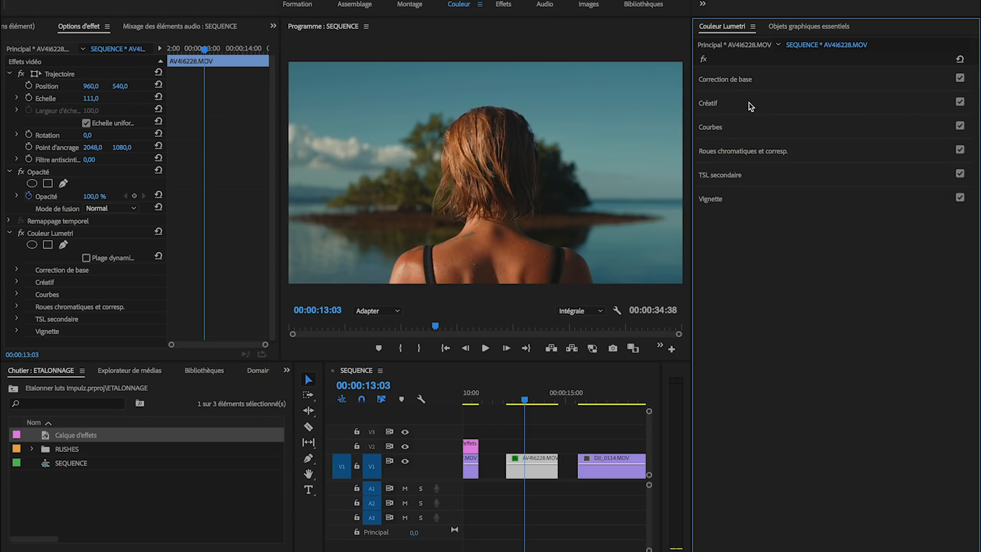
{"action": "left_click", "coordinate": [741, 83]}
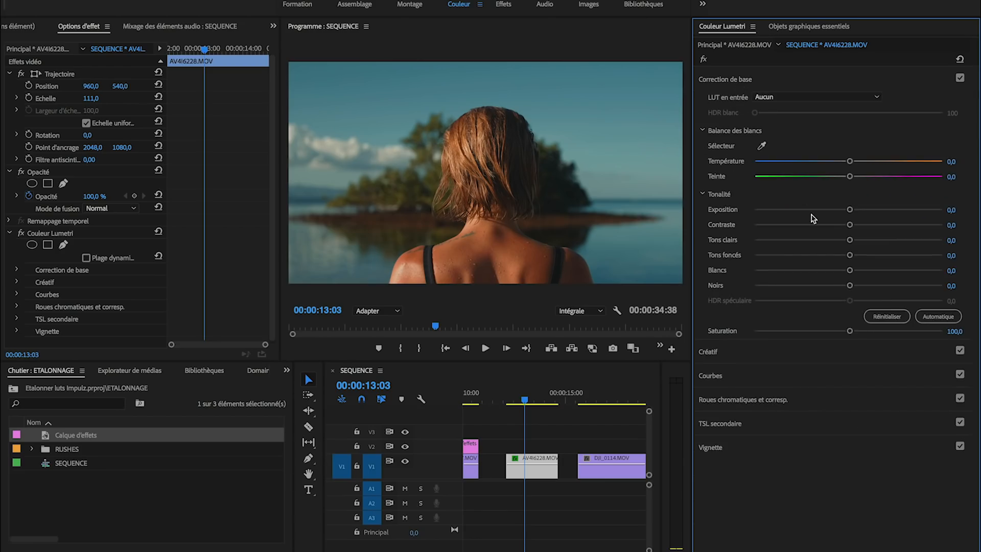
{"action": "left_click_drag", "start_coordinate": [849, 332], "coordinate": [830, 333]}
{"action": "left_click", "coordinate": [258, 371]}
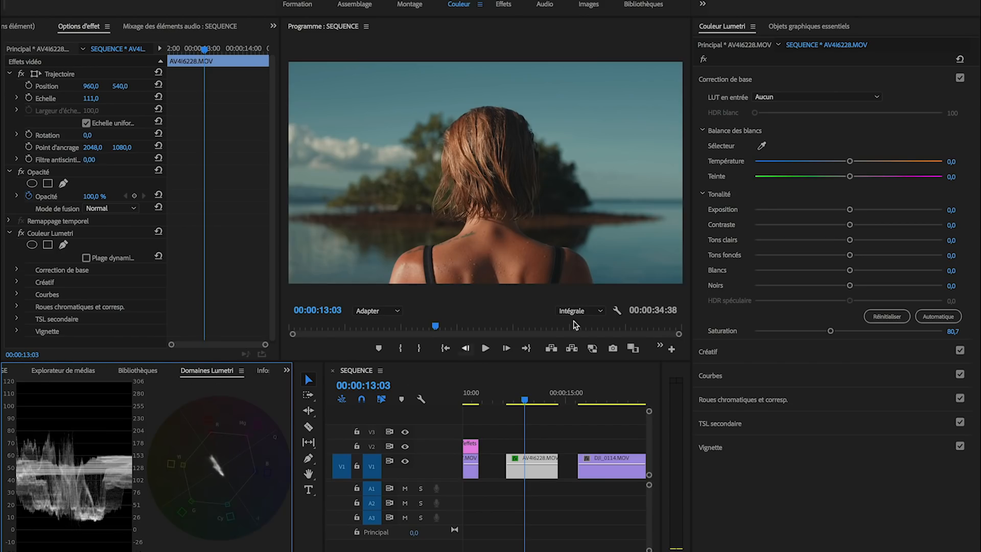
{"action": "left_click_drag", "start_coordinate": [848, 286], "coordinate": [840, 286]}
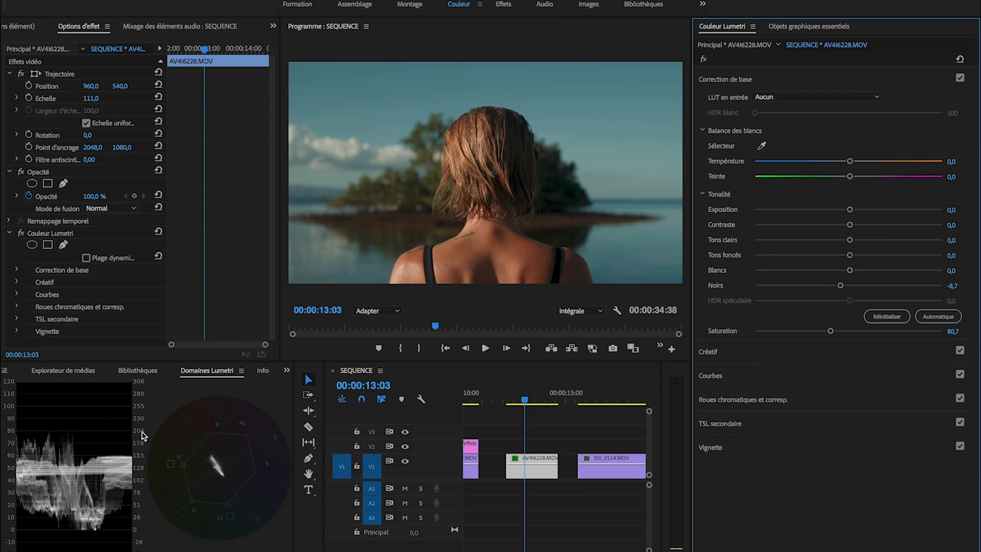
{"action": "left_click_drag", "start_coordinate": [851, 225], "coordinate": [866, 229]}
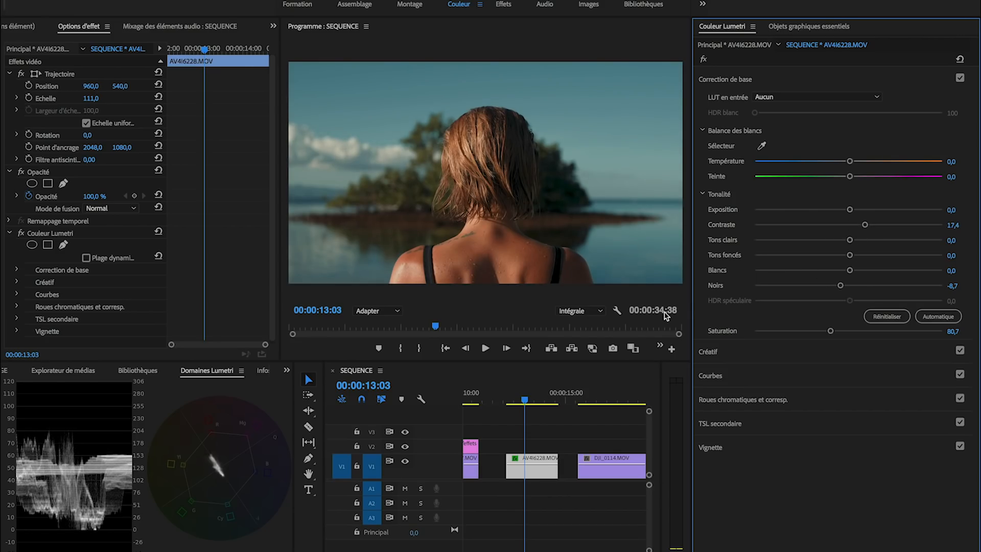
Toggle AV4I6228.MOV's Couleur Lumetri effect off and on to compare the grade, and check an earlier frame of the clip.
{"action": "left_click", "coordinate": [21, 234]}
{"action": "left_click", "coordinate": [22, 235]}
{"action": "left_click", "coordinate": [22, 234]}
{"action": "left_click", "coordinate": [21, 234]}
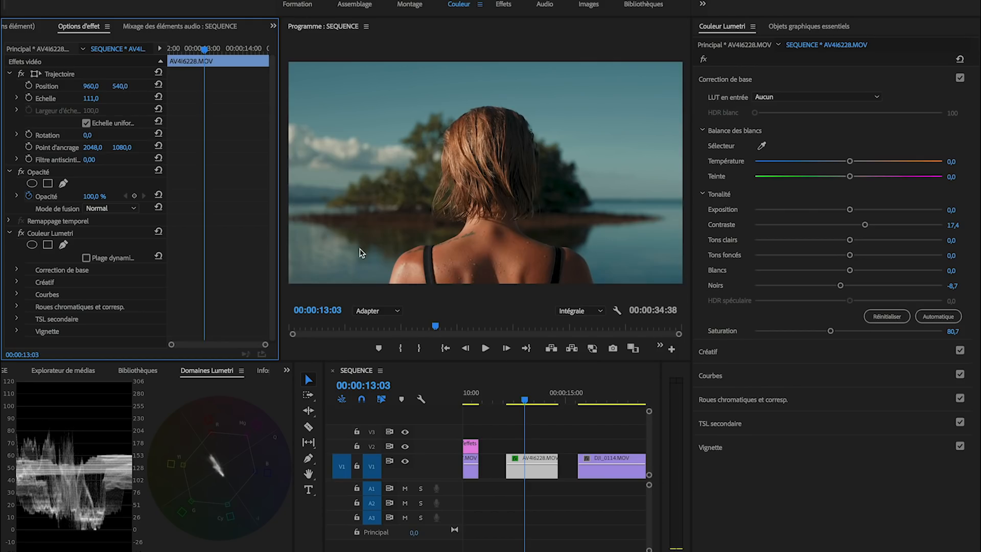
{"action": "left_click", "coordinate": [522, 397]}
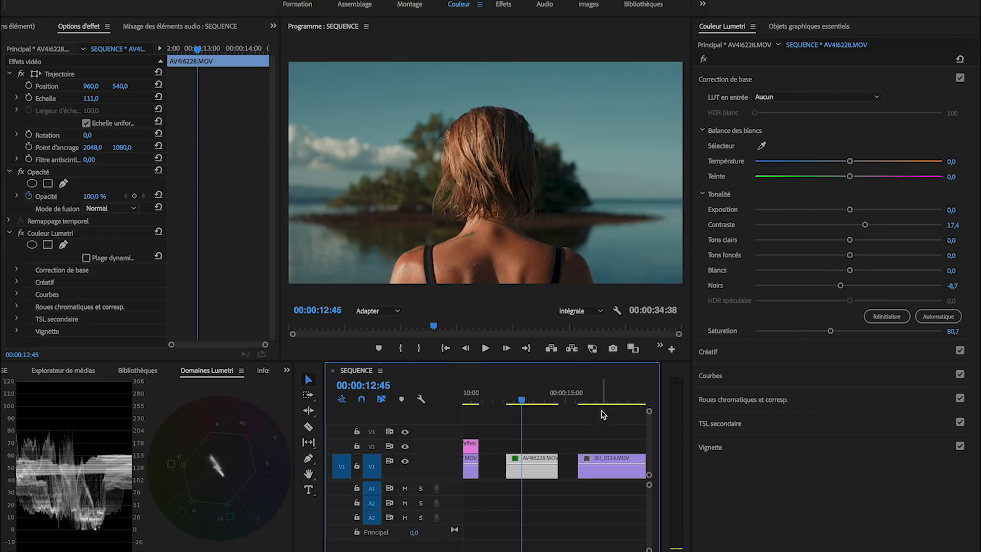
Go to the clip DJI_0114.MOV and apply the creative look IMPULZ_PROLOST_LPP Tetrachrome 400_CIN.
{"action": "left_click", "coordinate": [603, 393]}
{"action": "scroll", "coordinate": [586, 410], "scroll_direction": "right", "scroll_amount": 3}
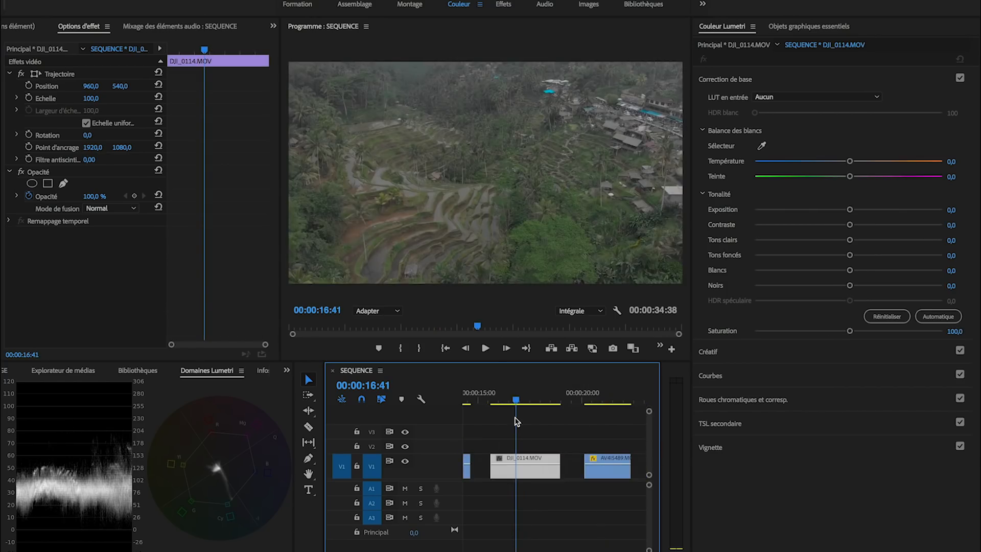
{"action": "left_click", "coordinate": [776, 87]}
{"action": "left_click", "coordinate": [766, 102]}
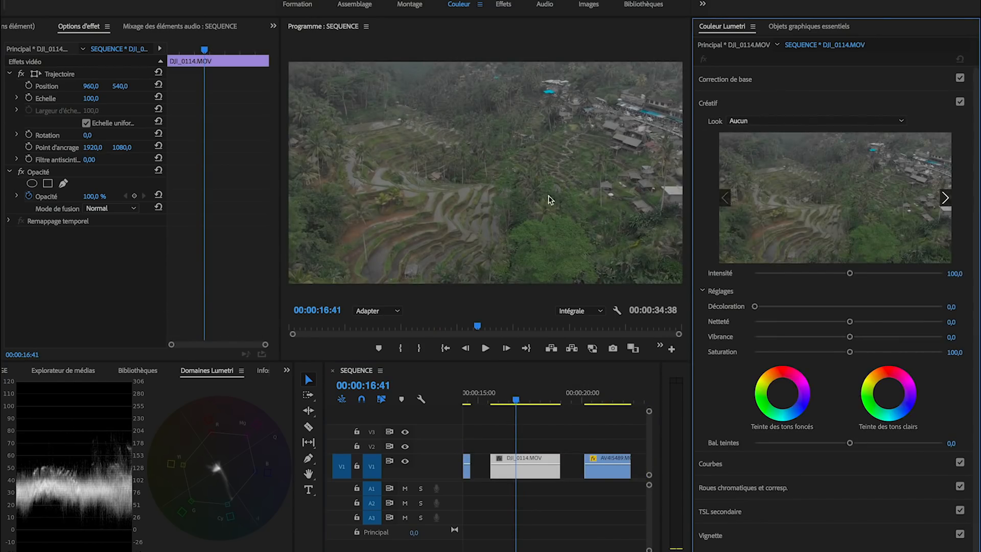
{"action": "left_click", "coordinate": [805, 121]}
{"action": "scroll", "coordinate": [783, 291], "scroll_direction": "down", "scroll_amount": 10}
{"action": "scroll", "coordinate": [780, 302], "scroll_direction": "down", "scroll_amount": 2}
{"action": "scroll", "coordinate": [813, 398], "scroll_direction": "down", "scroll_amount": 15}
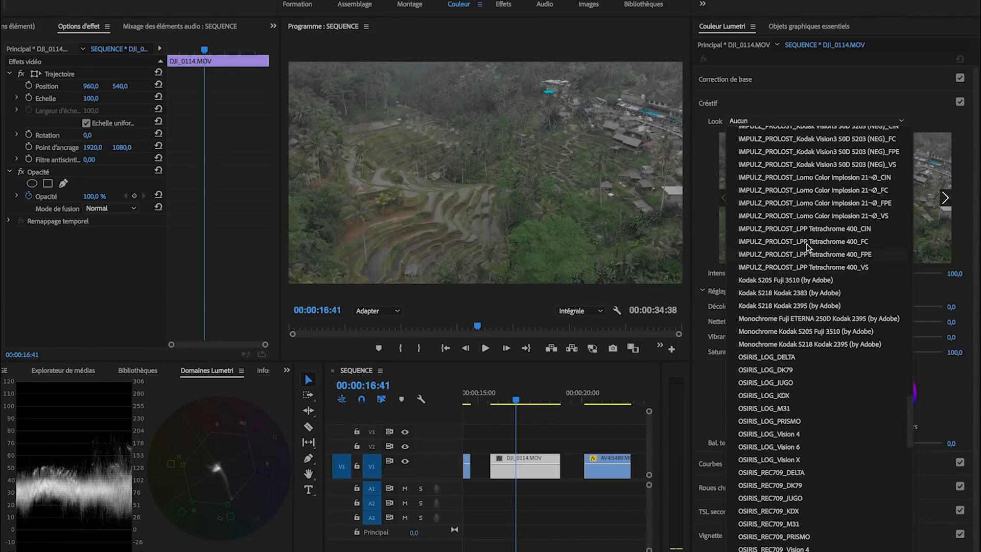
{"action": "left_click", "coordinate": [818, 229]}
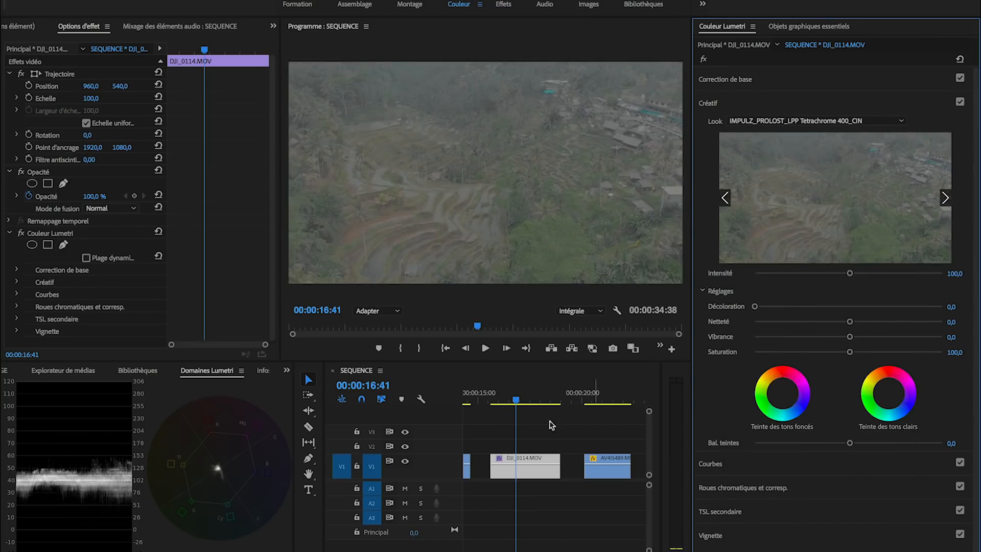
Duplicate the adjustment layer from DJI_0157.MOV above DJI_0114.MOV and delete the copy's Couleur Lumetri effect.
{"action": "scroll", "coordinate": [486, 416], "scroll_direction": "left", "scroll_amount": 3}
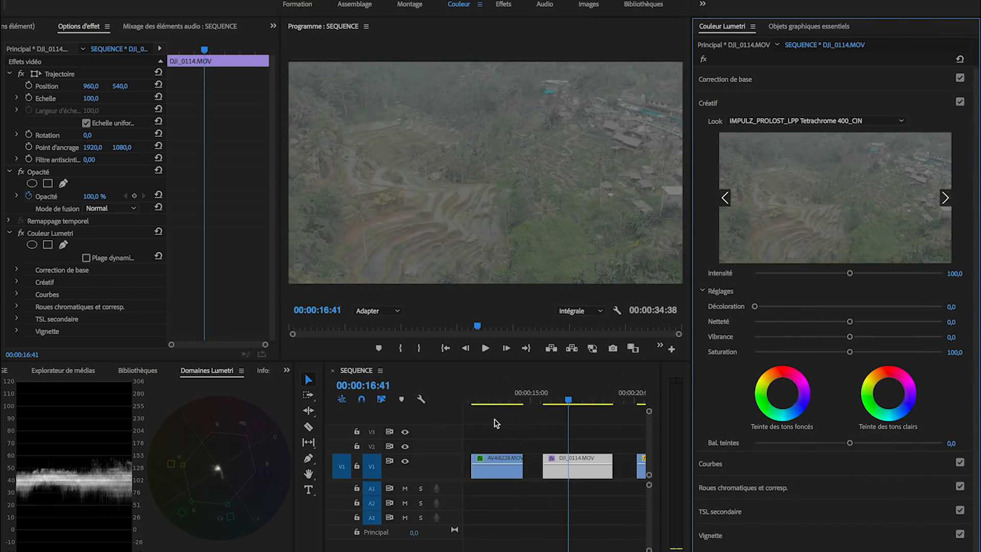
{"action": "key", "text": "minus"}
{"action": "left_click", "coordinate": [485, 443]}
{"action": "left_click_drag", "start_coordinate": [480, 449], "coordinate": [563, 445]}
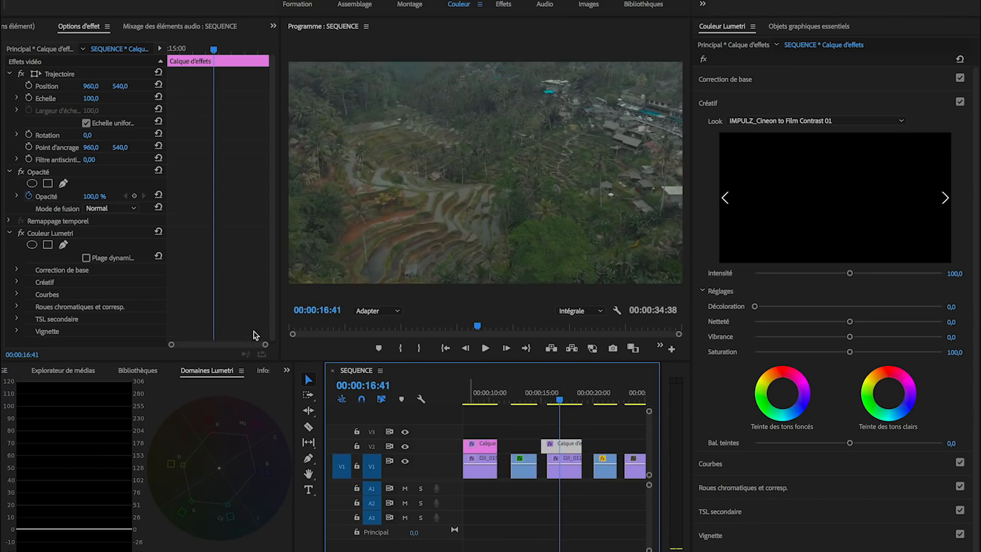
{"action": "left_click", "coordinate": [64, 233]}
{"action": "key", "text": "Delete"}
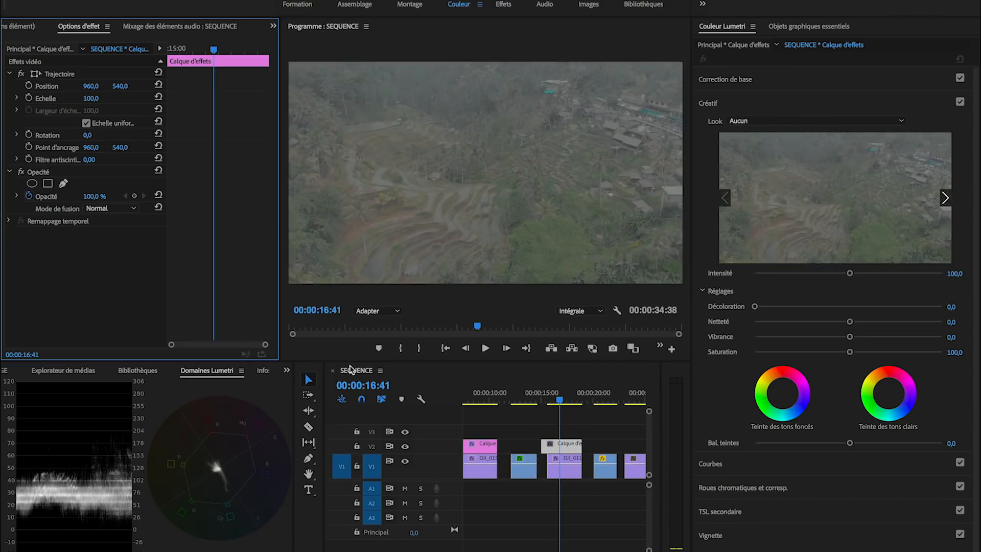
Apply the look IMPULZ_Cineon to Film Contrast 01 to the adjustment layer above DJI_0114.MOV.
{"action": "left_click", "coordinate": [772, 121]}
{"action": "scroll", "coordinate": [793, 249], "scroll_direction": "down", "scroll_amount": 15}
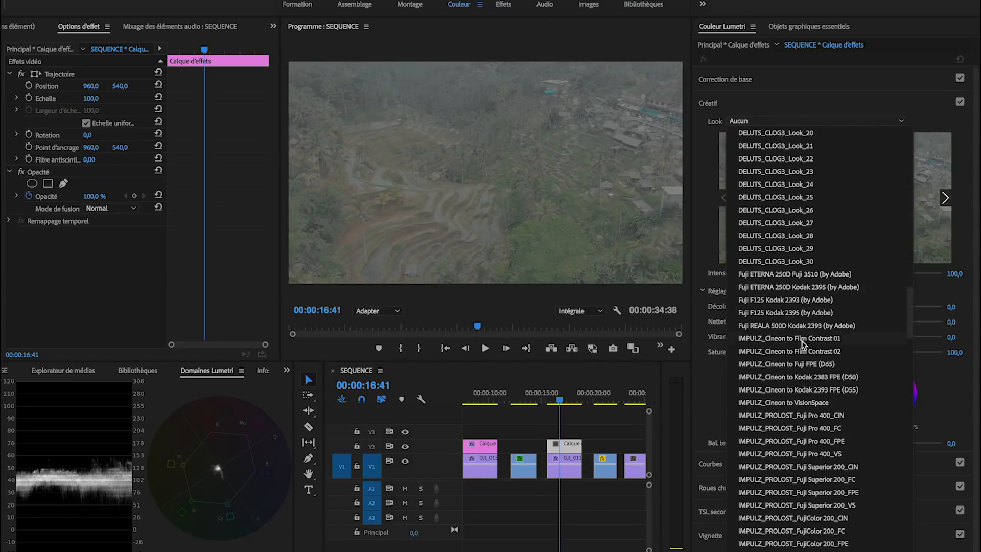
{"action": "left_click", "coordinate": [802, 339]}
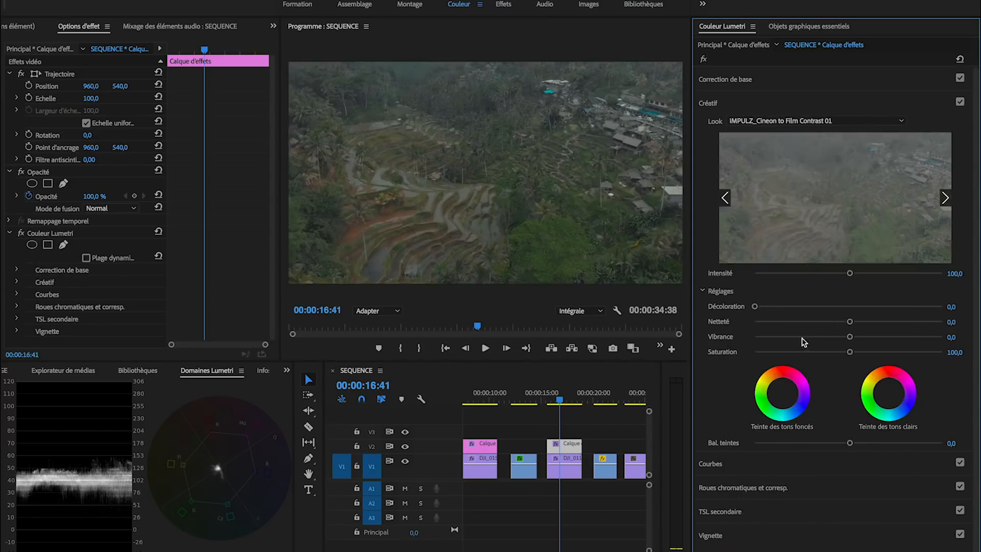
Browse the creative look previews and apply IMPULZ_Cineon to Kodak 2393 FPE (D55) to the adjustment layer above DJI_0114.MOV.
{"action": "left_click", "coordinate": [945, 198]}
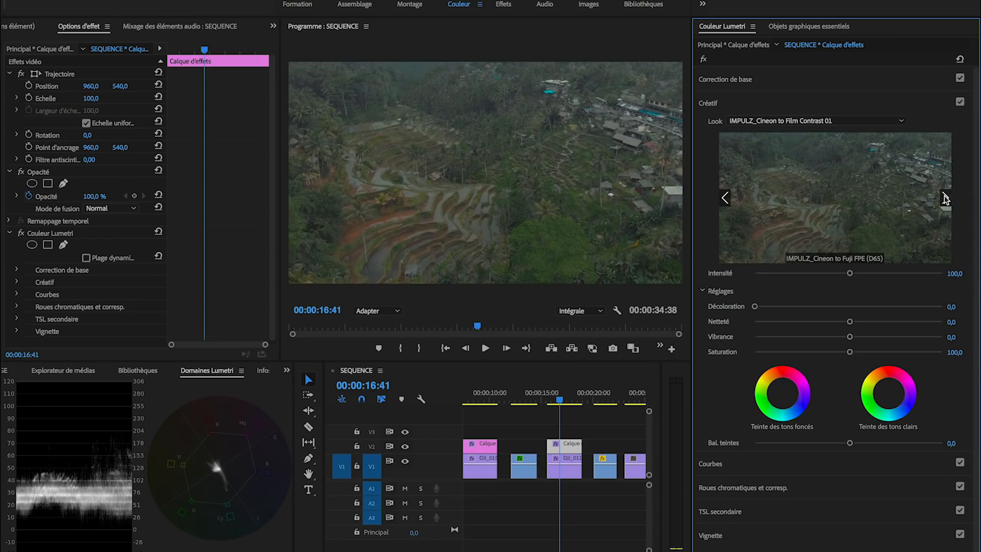
{"action": "left_click", "coordinate": [945, 198]}
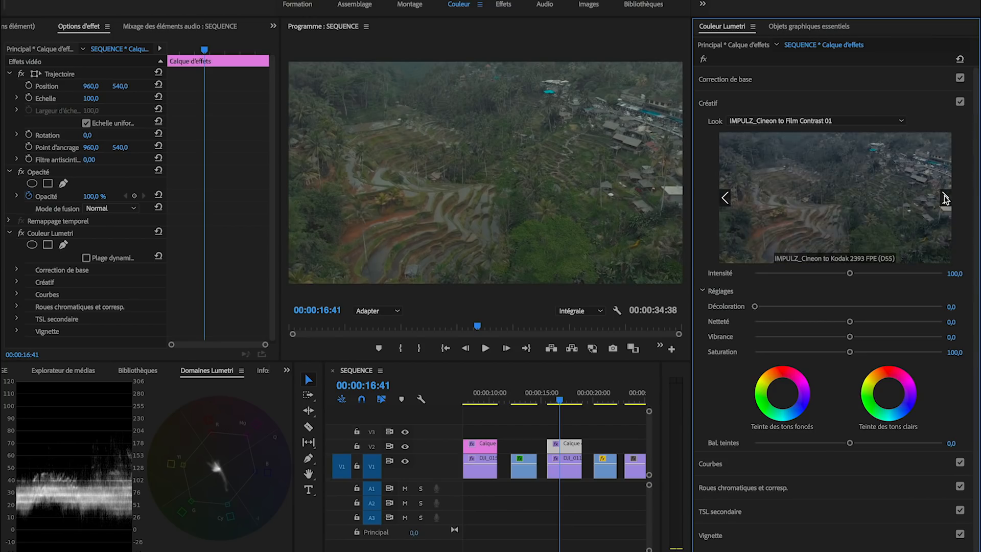
{"action": "left_click", "coordinate": [945, 198]}
{"action": "left_click", "coordinate": [945, 200]}
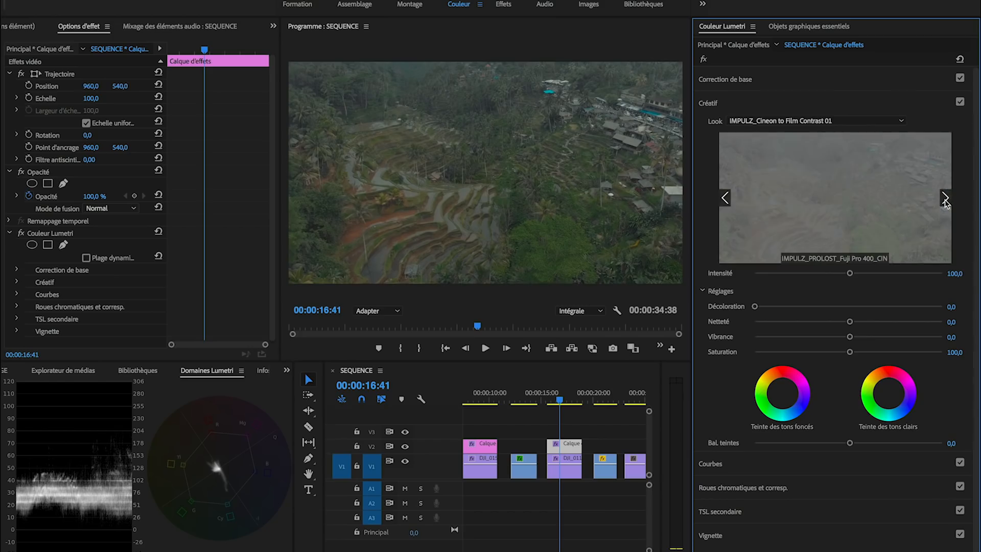
{"action": "left_click", "coordinate": [724, 198]}
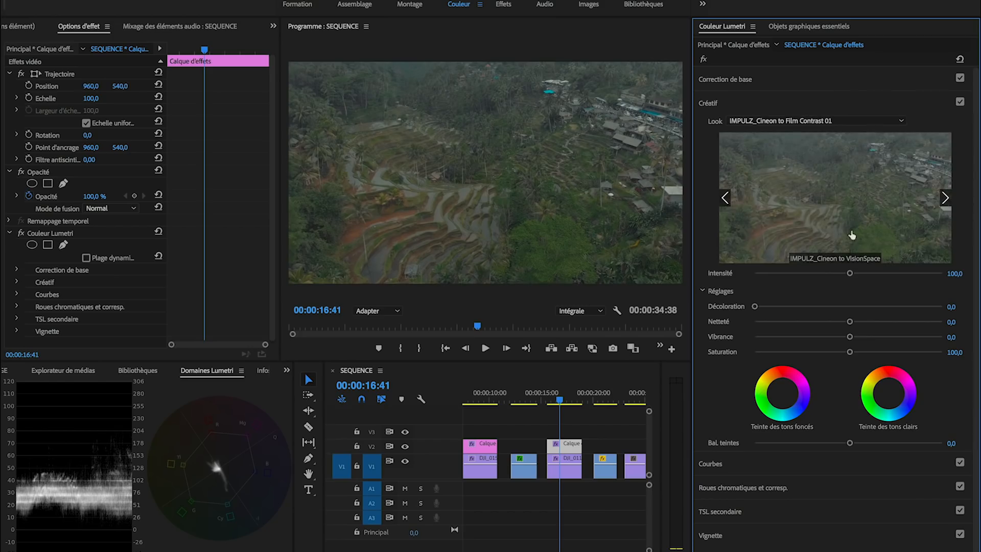
{"action": "left_click", "coordinate": [725, 200]}
{"action": "left_click", "coordinate": [725, 199]}
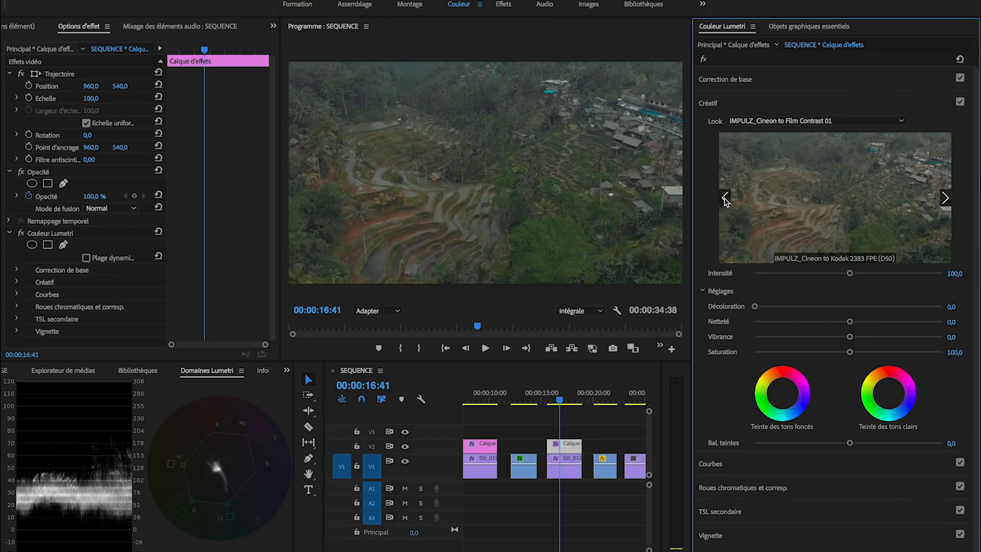
{"action": "left_click", "coordinate": [945, 198]}
{"action": "left_click", "coordinate": [850, 198]}
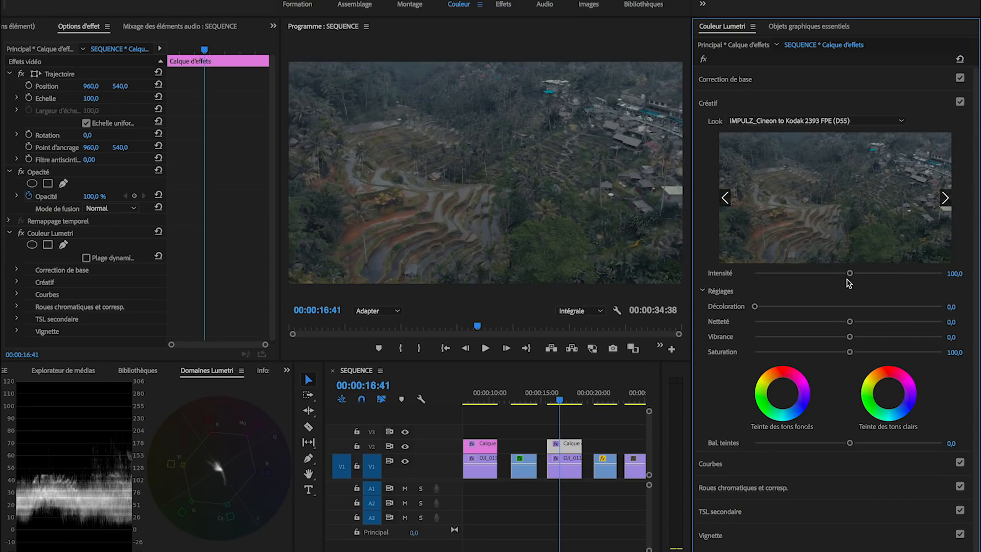
Set the creative look intensity to 70 on both DJI_0114.MOV and the adjustment layer above it.
{"action": "left_click", "coordinate": [567, 463]}
{"action": "left_click", "coordinate": [955, 274]}
{"action": "type", "text": "7"}
{"action": "key", "text": "Return"}
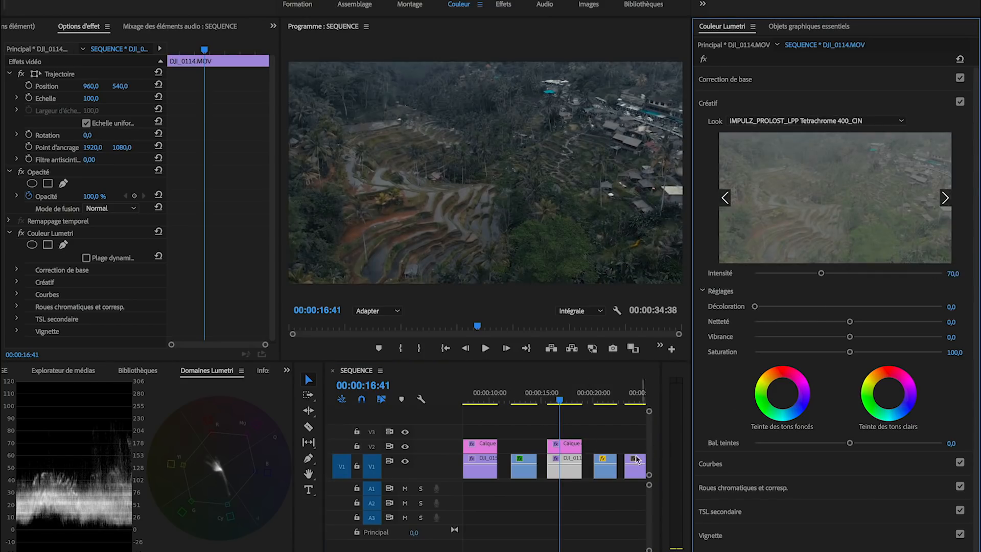
{"action": "left_click", "coordinate": [567, 443]}
{"action": "left_click", "coordinate": [949, 275]}
{"action": "type", "text": "7"}
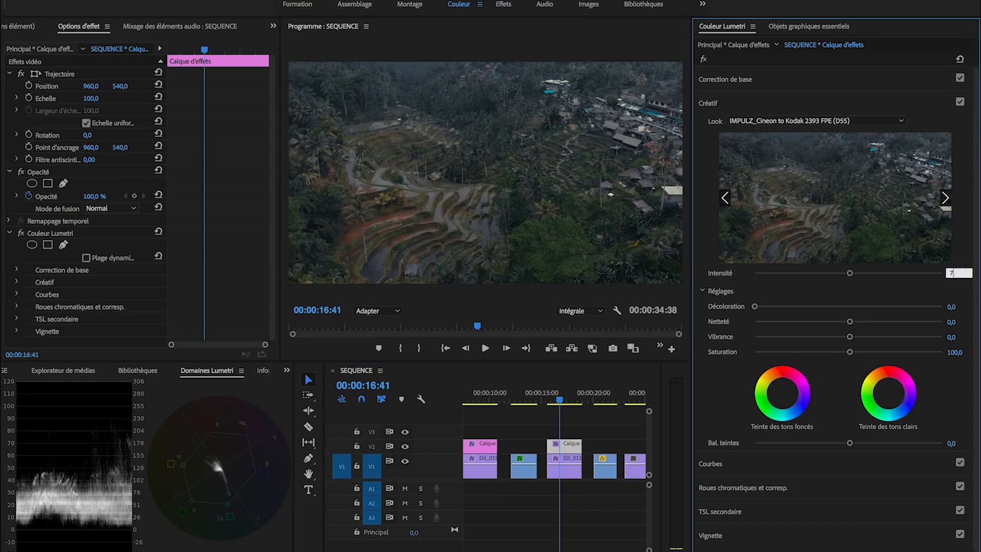
{"action": "key", "text": "Return"}
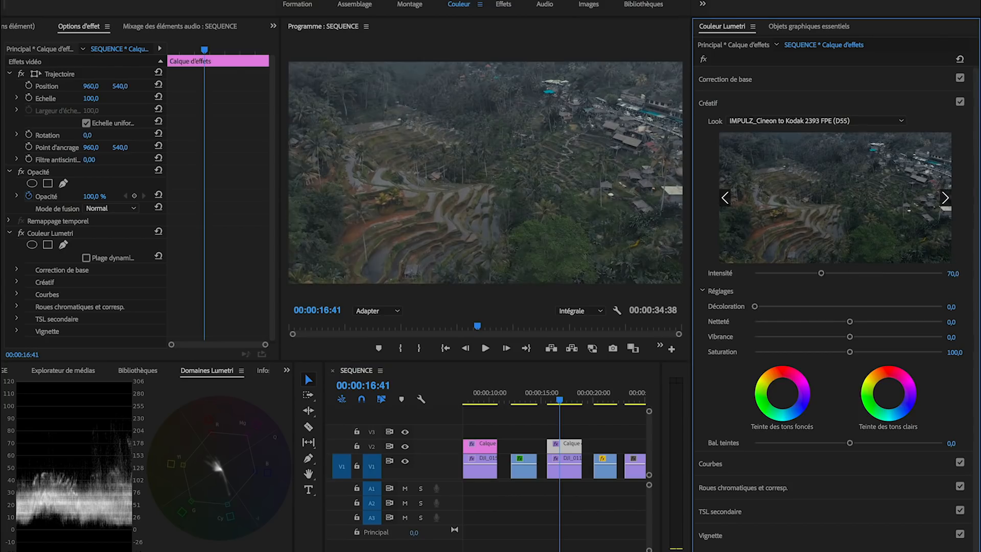
Collapse the creative settings, select the clip DJI_0114.MOV beneath its adjustment layer and save the project.
{"action": "left_click", "coordinate": [578, 418]}
{"action": "left_click_drag", "start_coordinate": [560, 400], "coordinate": [560, 401]}
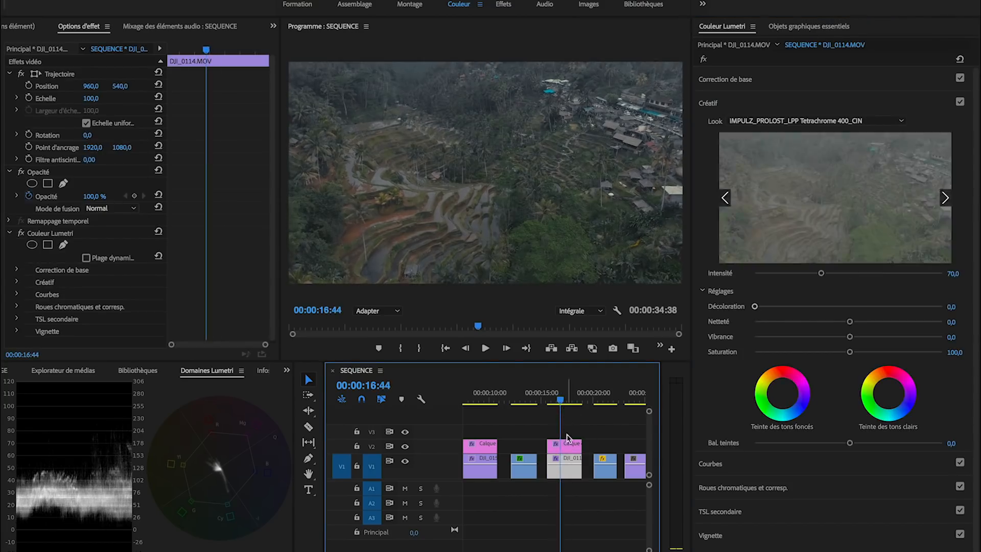
{"action": "left_click", "coordinate": [765, 107]}
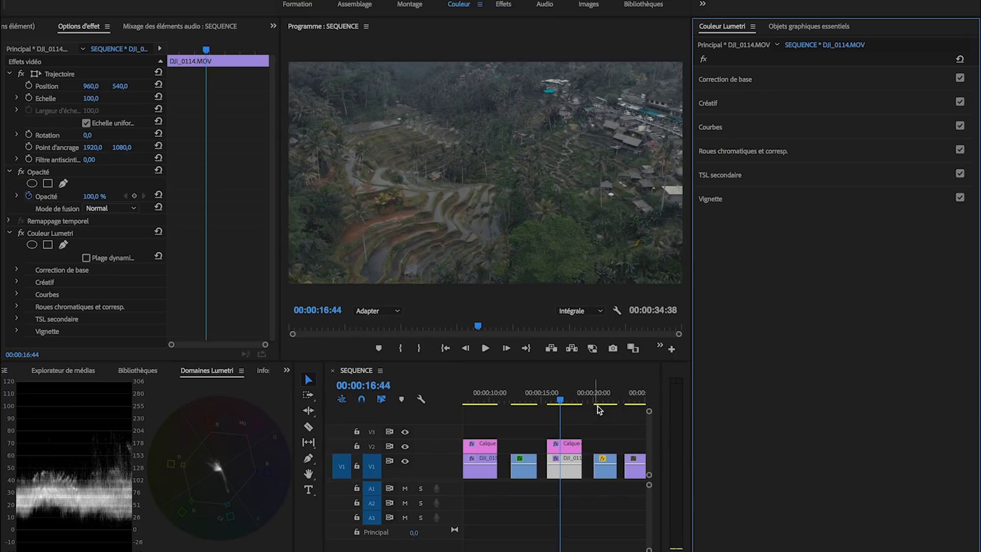
{"action": "left_click", "coordinate": [562, 443]}
{"action": "left_click", "coordinate": [562, 459]}
{"action": "key", "text": "ctrl+s"}
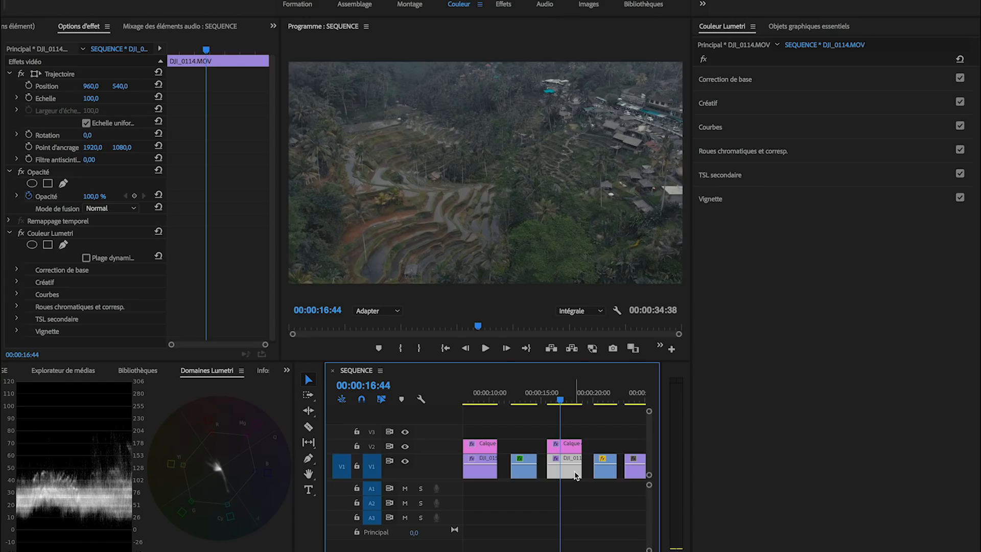
In DJI_0114.MOV's basic correction, set contrast to 49.1, shadows to -26.7, blacks to -30.4 and saturation to 124.2.
{"action": "left_click", "coordinate": [728, 82]}
{"action": "left_click_drag", "start_coordinate": [850, 224], "coordinate": [878, 225]}
{"action": "left_click_drag", "start_coordinate": [849, 285], "coordinate": [821, 286]}
{"action": "left_click_drag", "start_coordinate": [849, 255], "coordinate": [823, 254]}
{"action": "left_click_drag", "start_coordinate": [878, 225], "coordinate": [894, 225]}
{"action": "left_click_drag", "start_coordinate": [850, 330], "coordinate": [868, 332]}
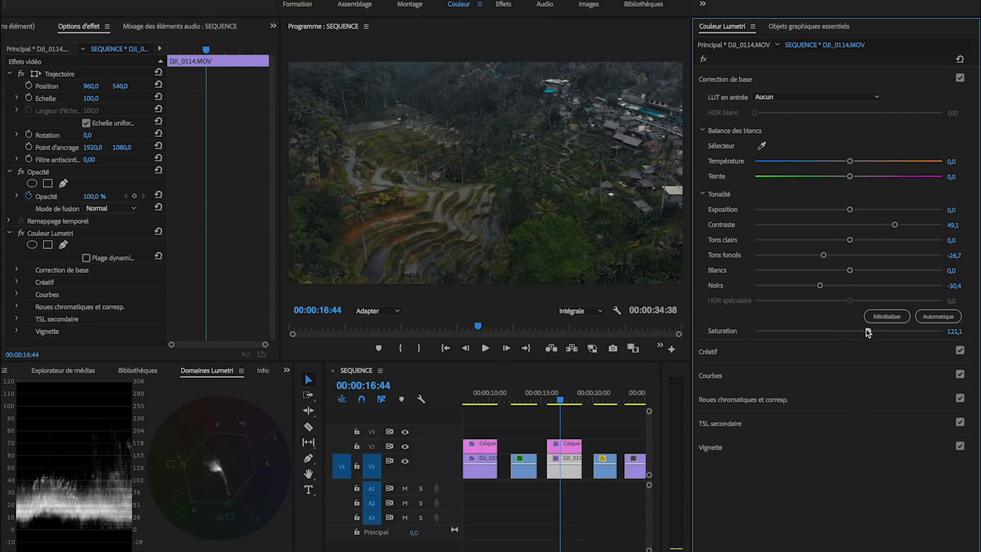
Move all the clips following DJI_0114.MOV later in the sequence to open a gap after it.
{"action": "left_click", "coordinate": [596, 433]}
{"action": "key", "text": "minus"}
{"action": "key", "text": "minus"}
{"action": "left_click_drag", "start_coordinate": [598, 430], "coordinate": [565, 475]}
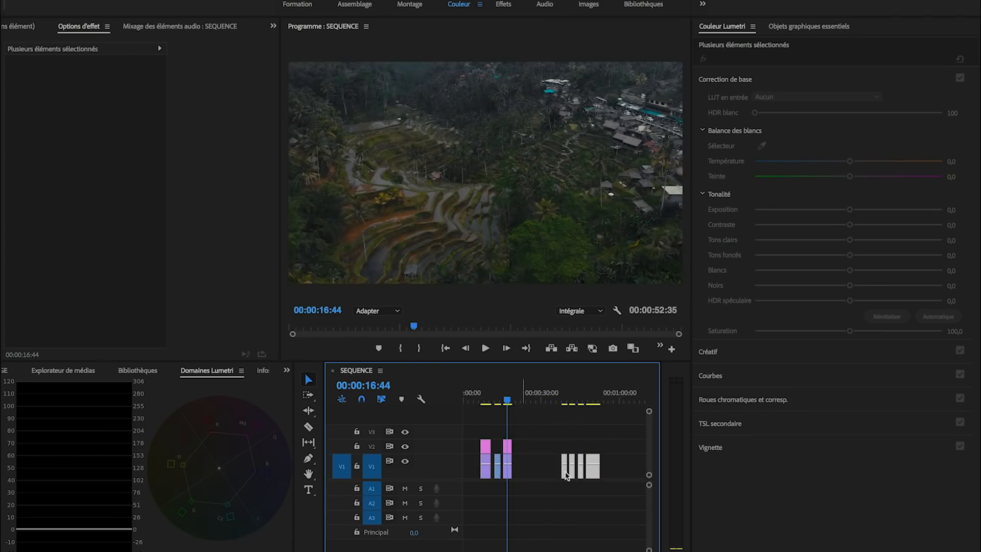
Duplicate DJI_0114.MOV into the gap after it and delete the copy's Couleur Lumetri effect.
{"action": "key", "text": "equal"}
{"action": "left_click", "coordinate": [553, 476]}
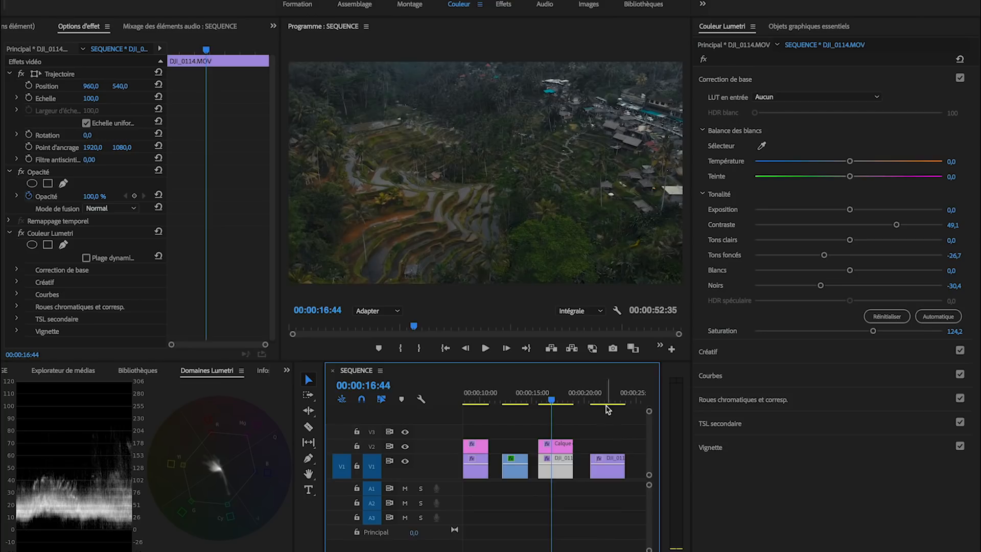
{"action": "left_click", "coordinate": [606, 407]}
{"action": "key", "text": "Delete"}
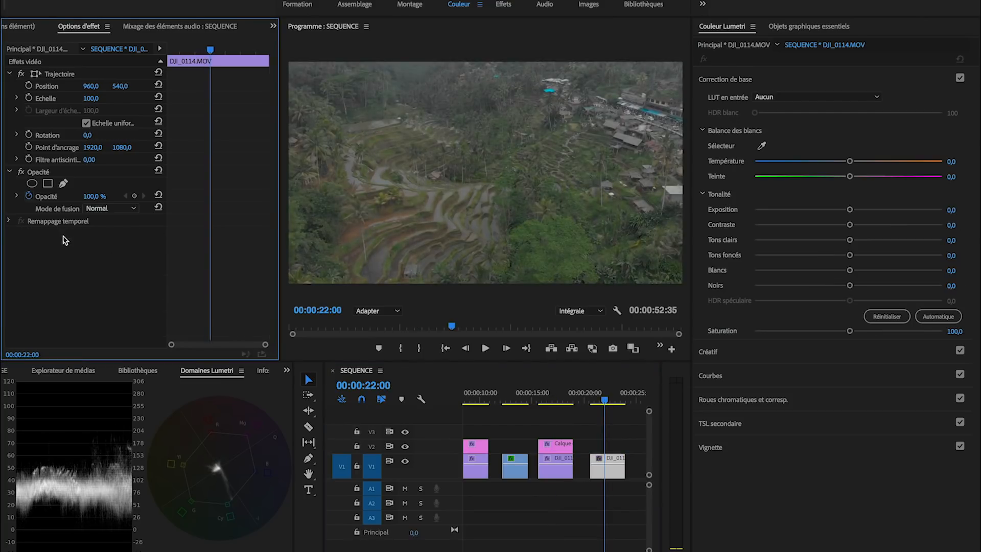
Compare the graded DJI_0114.MOV with its ungraded copy, and view the graded frame in the maximized programme monitor.
{"action": "left_click", "coordinate": [553, 393]}
{"action": "left_click", "coordinate": [605, 393]}
{"action": "left_click", "coordinate": [556, 394]}
{"action": "left_click", "coordinate": [573, 221]}
{"action": "key", "text": "grave"}
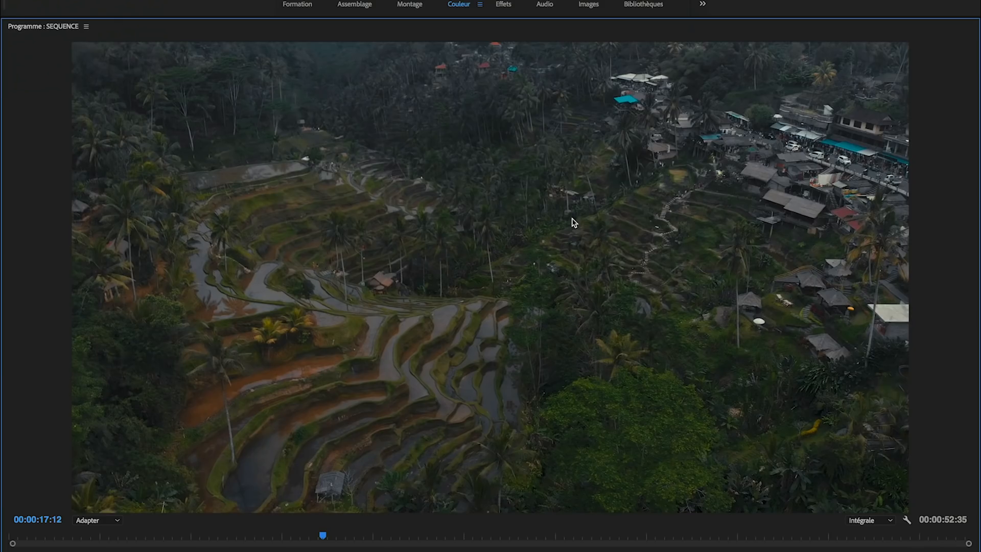